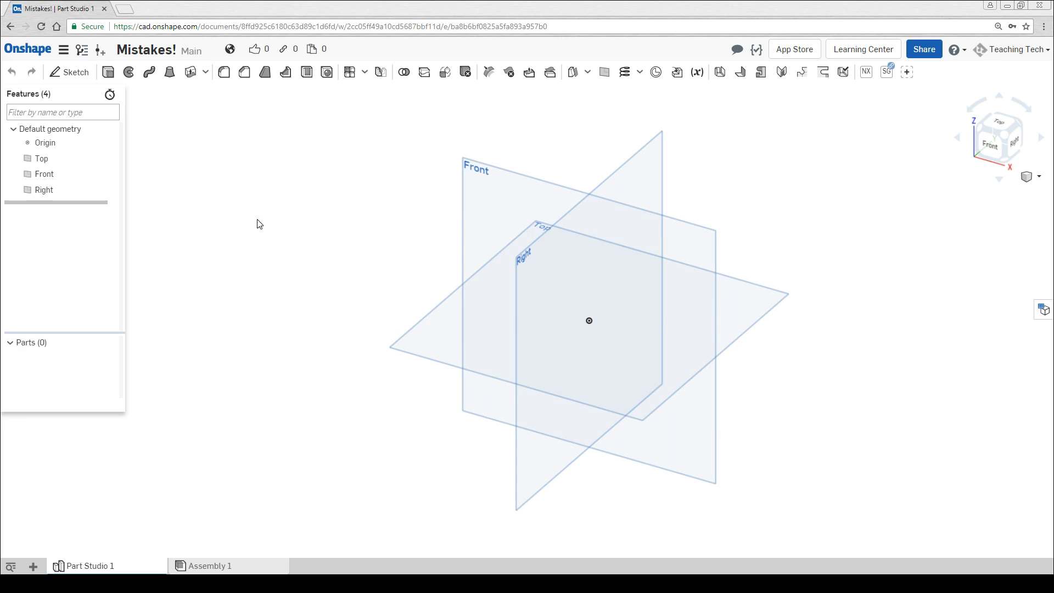
Step: Create Sketch 1 and Sketch 2 without selecting any sketch plane
left_click(69, 73)
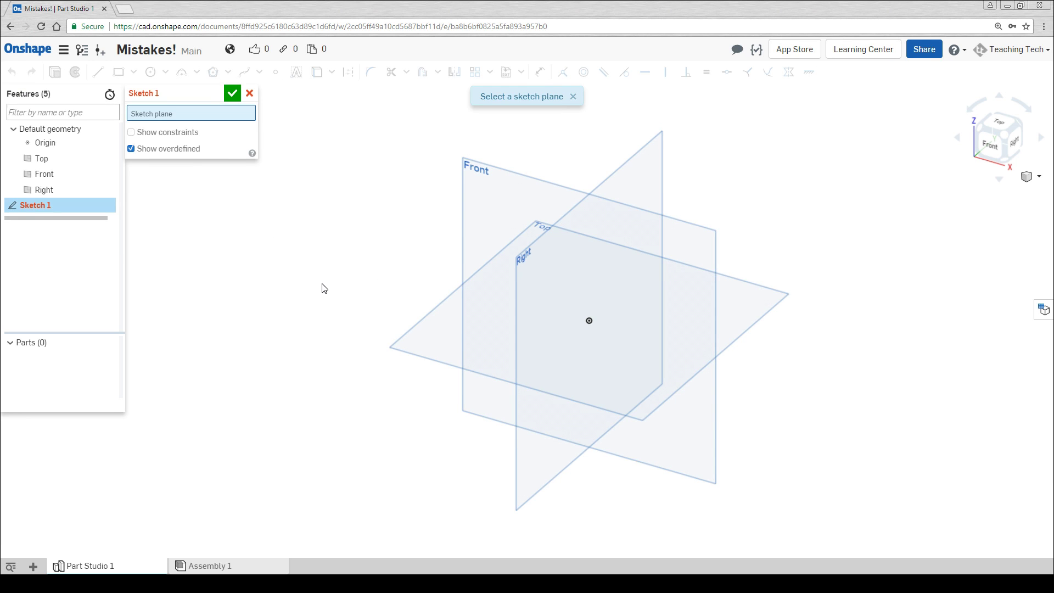
left_click(231, 94)
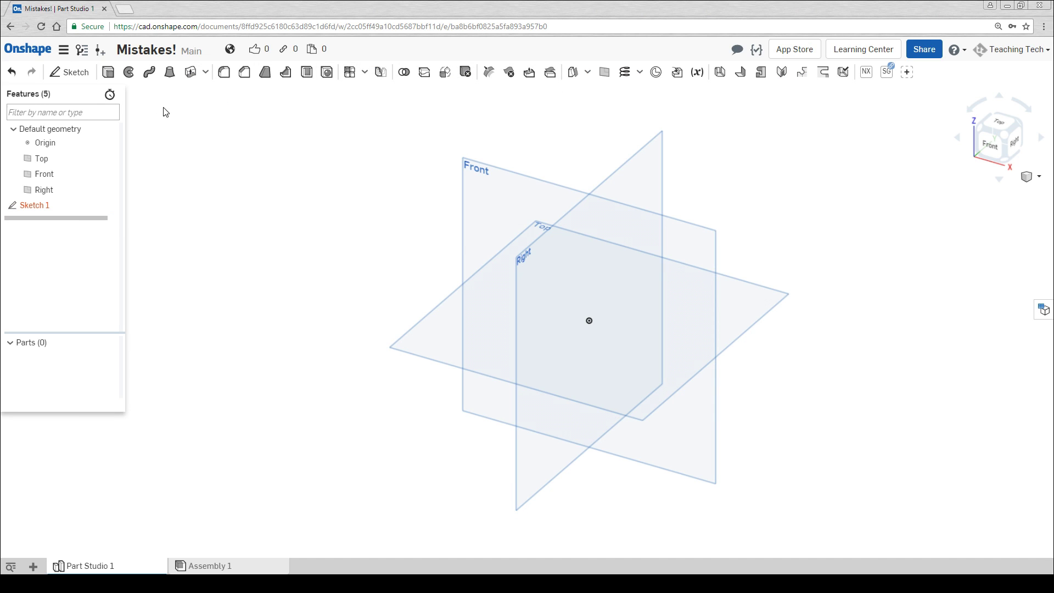
left_click(81, 73)
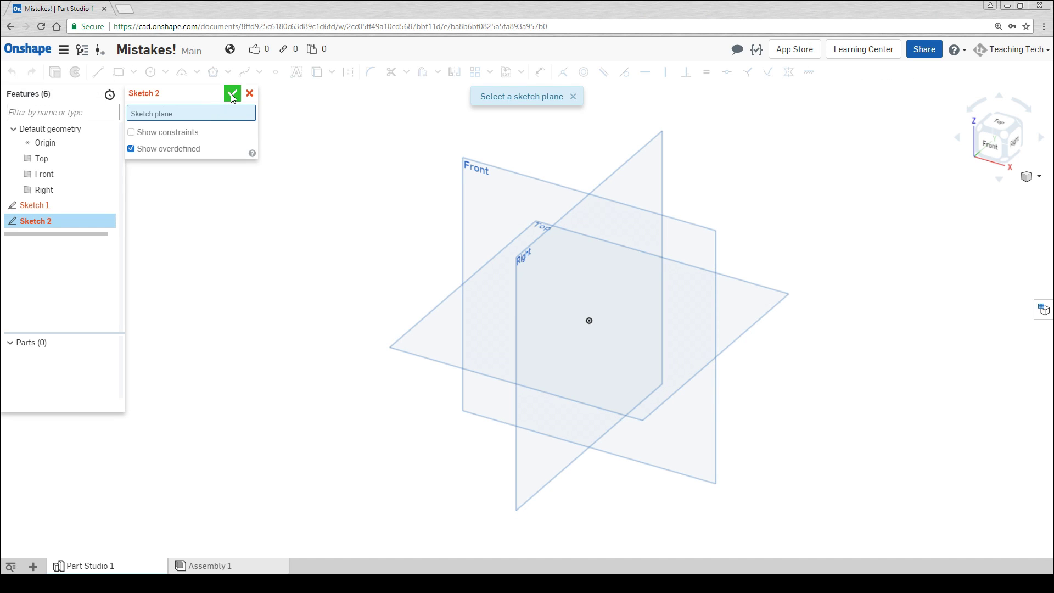
left_click(232, 94)
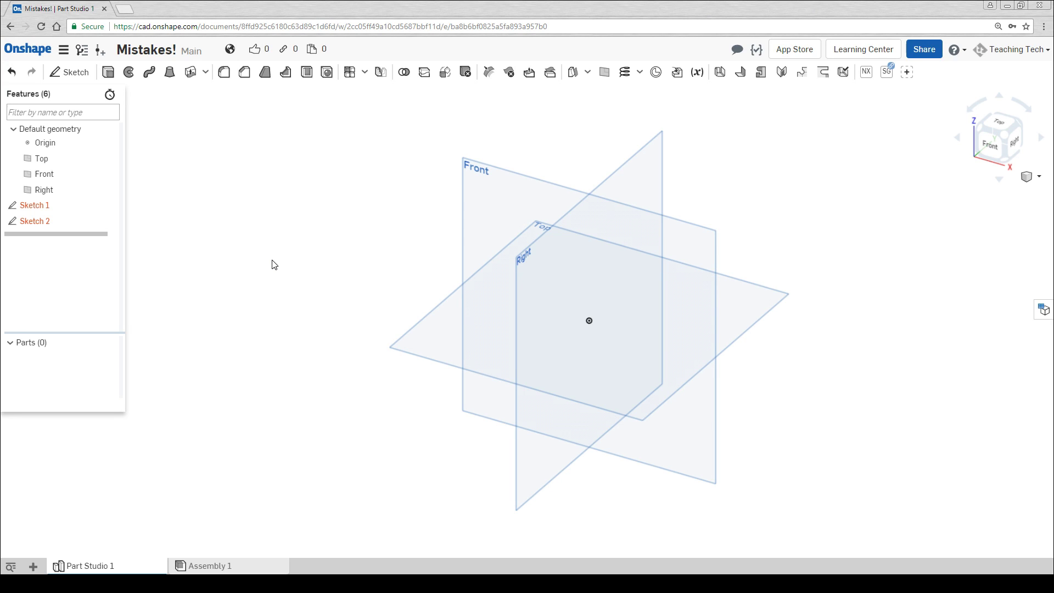
Step: Create Sketch 3 on the Top plane with a closed nine-sided polygon
left_click(86, 75)
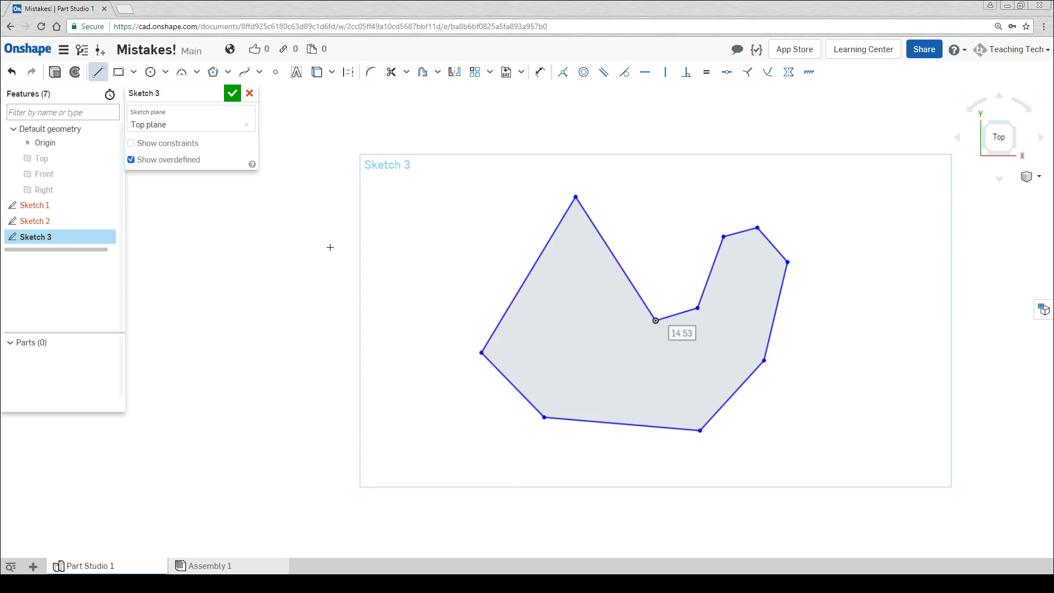
left_click(249, 94)
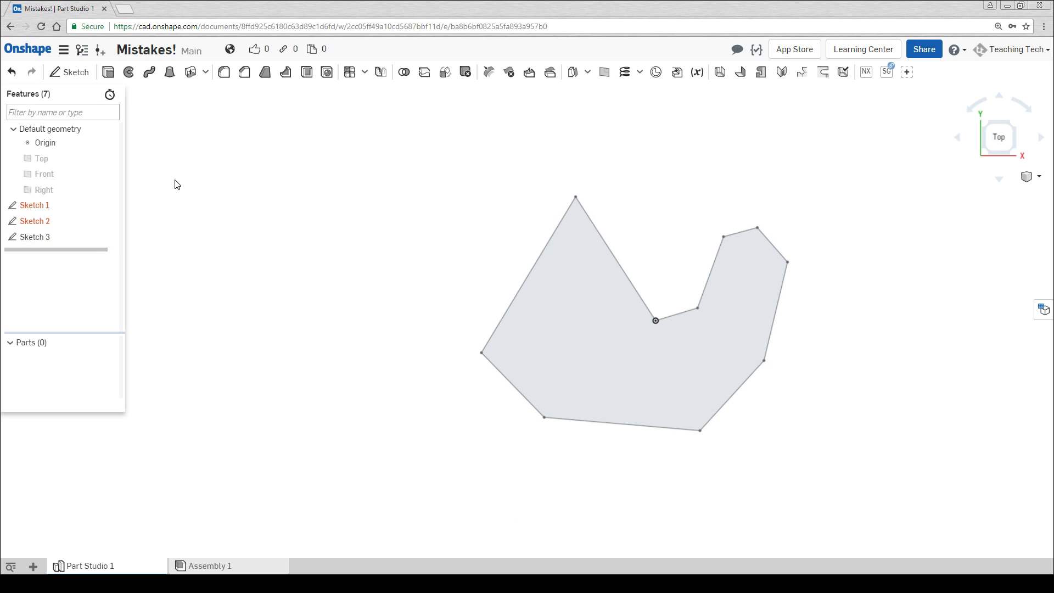
Step: Check the error on the plane-less Sketch 1 and delete it from the feature list
mouse_move(47, 207)
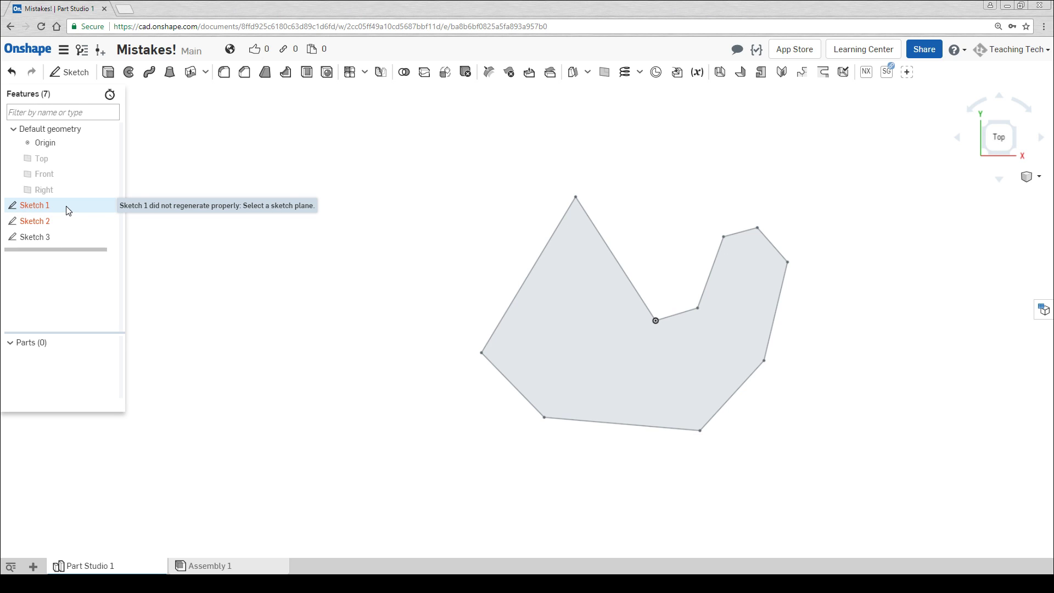
right_click(69, 211)
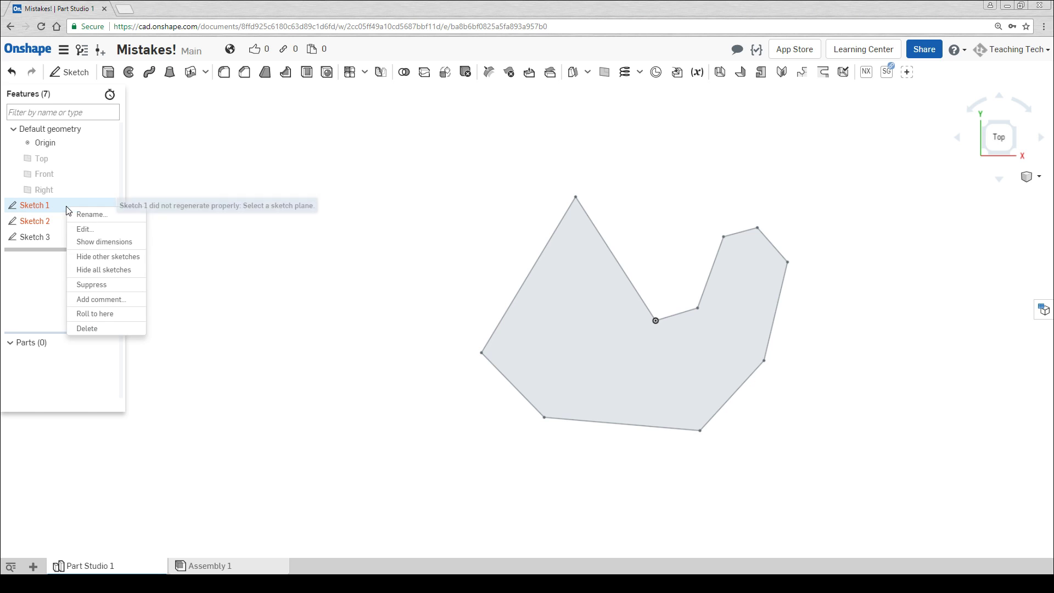
left_click(83, 327)
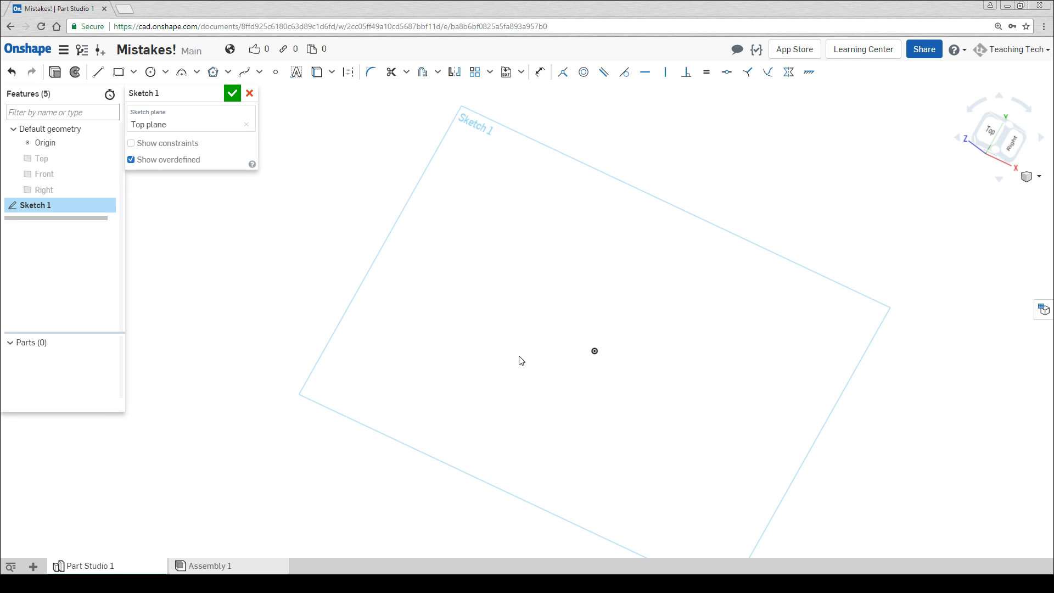
Step: Draw a closed four-sided outline in Sketch 1, then view it from the bottom and left
left_click(98, 72)
mouse_move(420, 227)
left_mouse_down()
mouse_move(420, 316)
mouse_move(542, 316)
mouse_move(537, 222)
mouse_move(420, 226)
left_mouse_up()
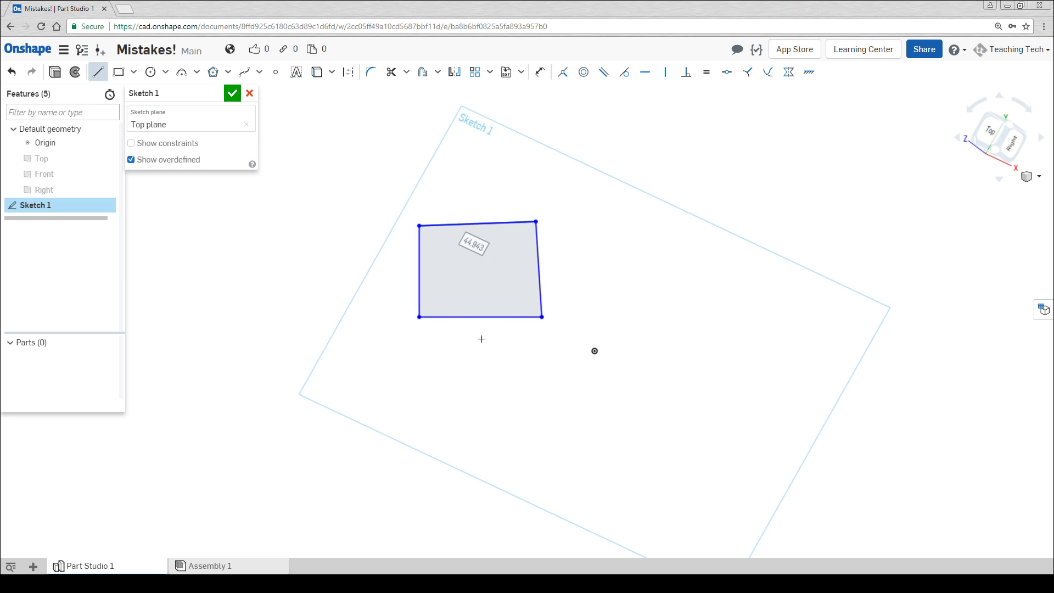
left_click(1005, 140)
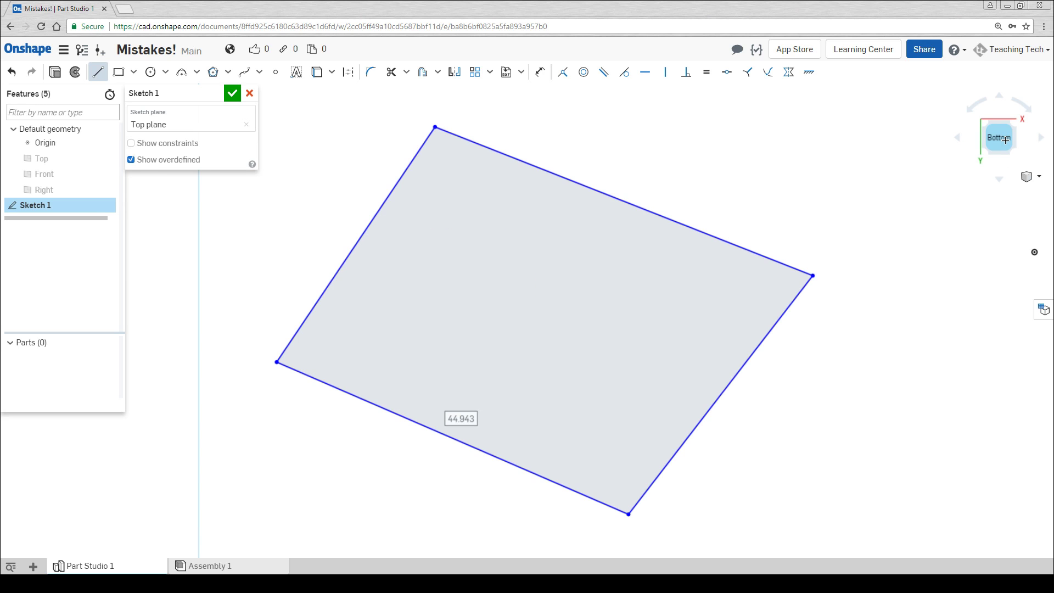
left_click(1004, 140)
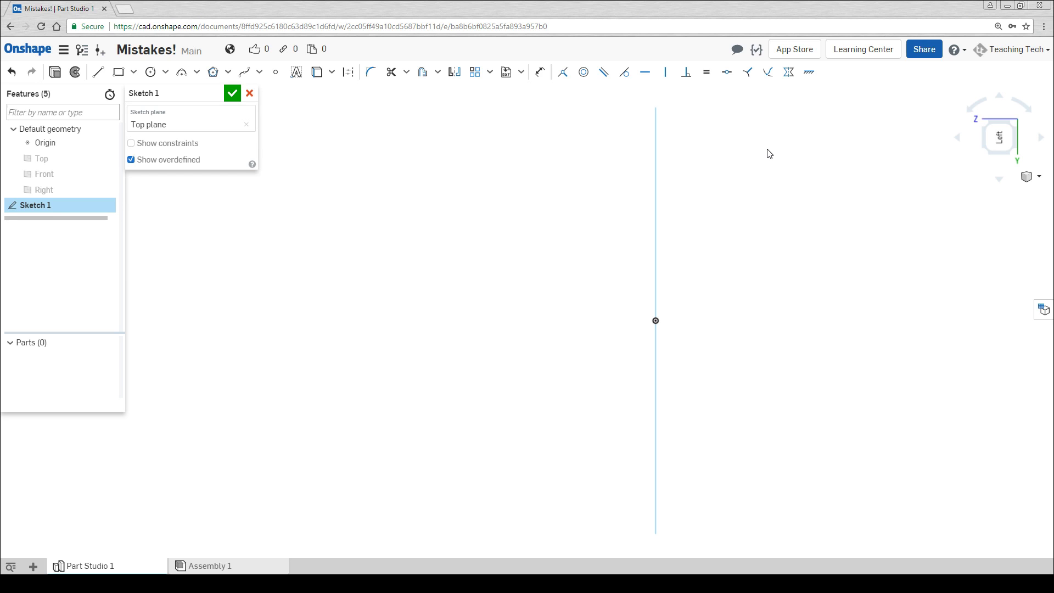
Step: View the Top plane face-on and sketch a 150 × 120 rectangle with diagonal and Ø130 circle
left_click(97, 72)
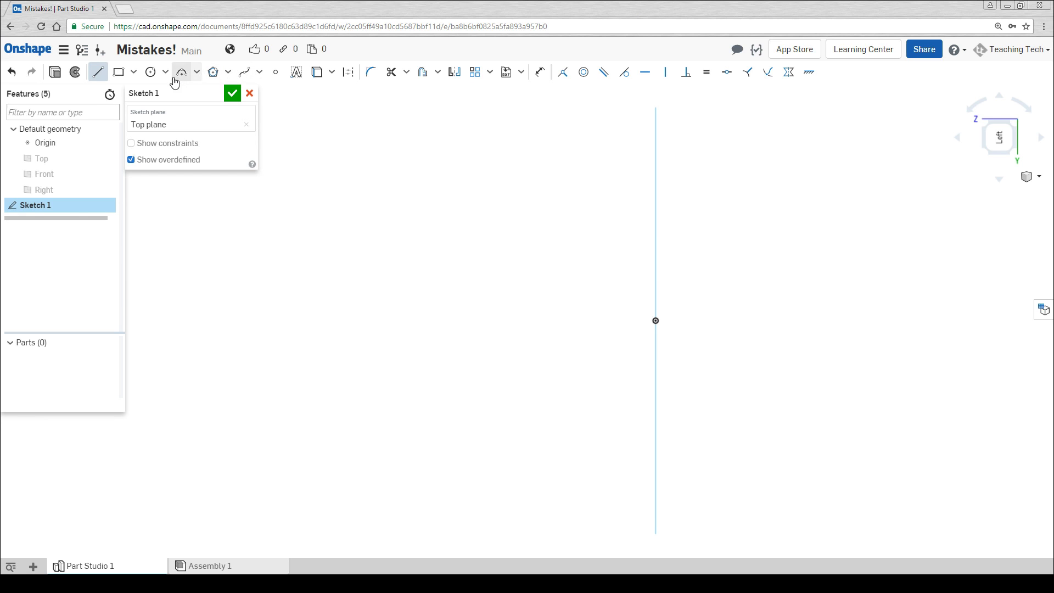
left_click(151, 72)
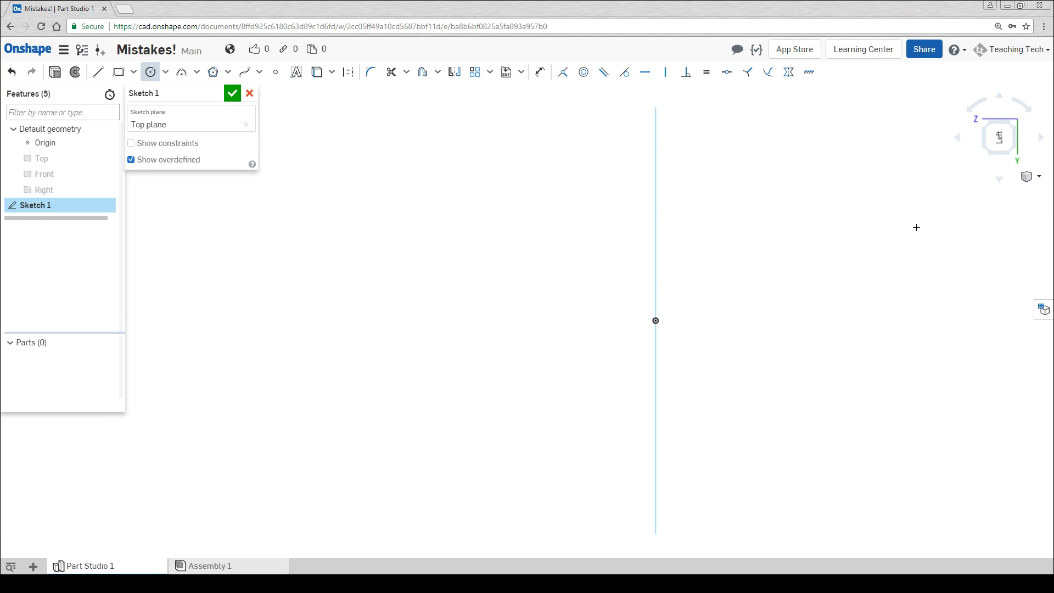
key("n")
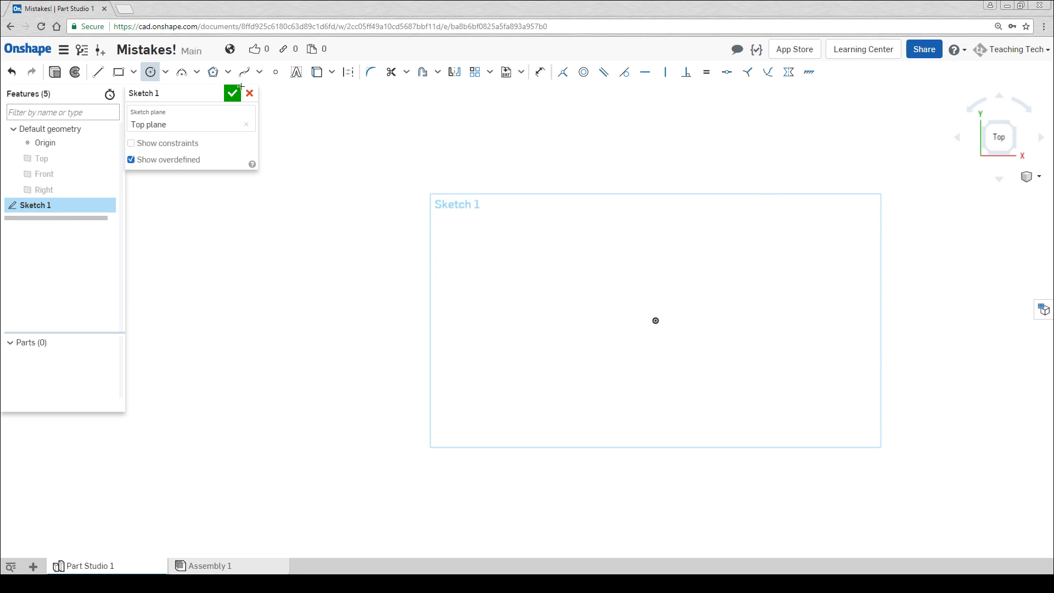
key("c")
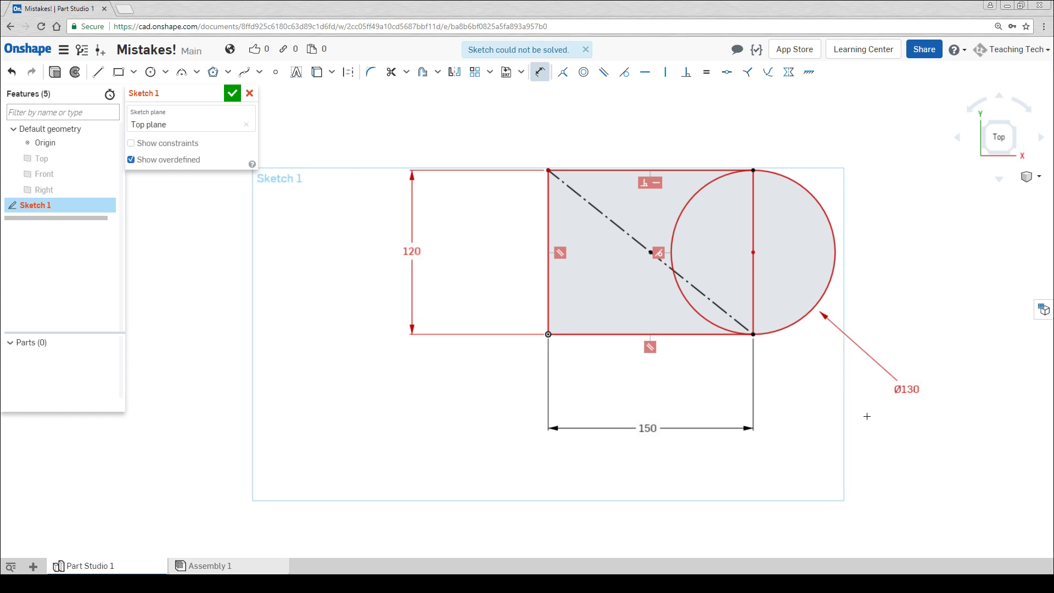
Step: Undo the conflicting dimensions and dimension the rectangle's bottom edge 150 wide
key("ctrl+z")
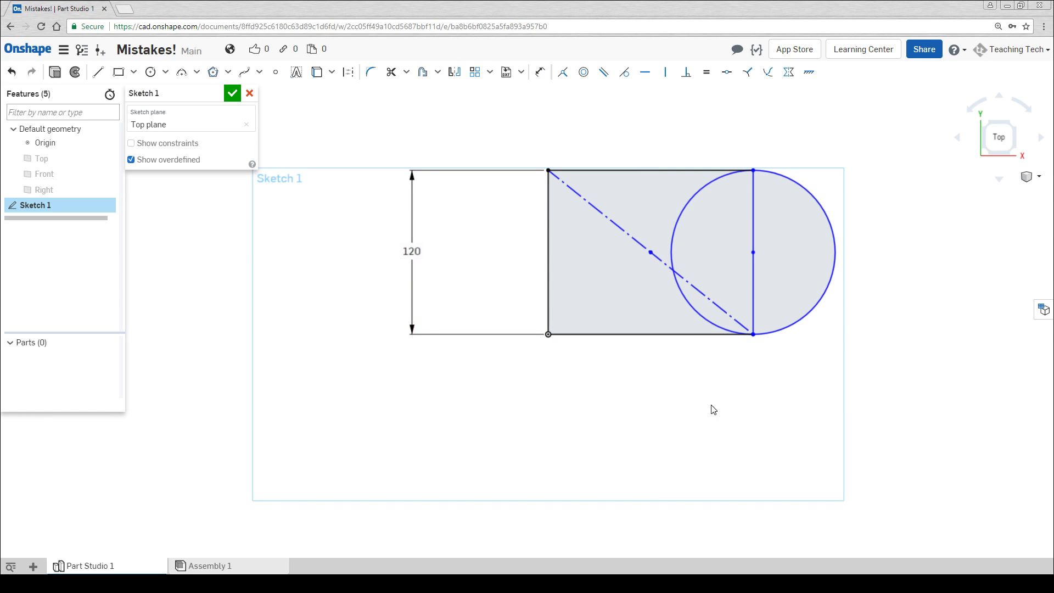
left_click(661, 336)
left_click(646, 425)
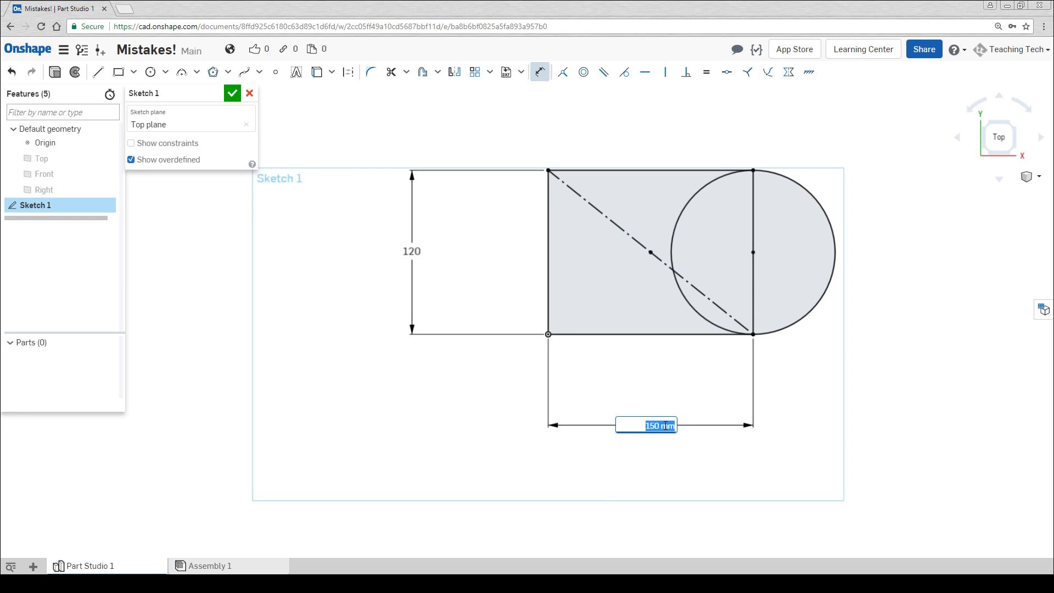
key("Return")
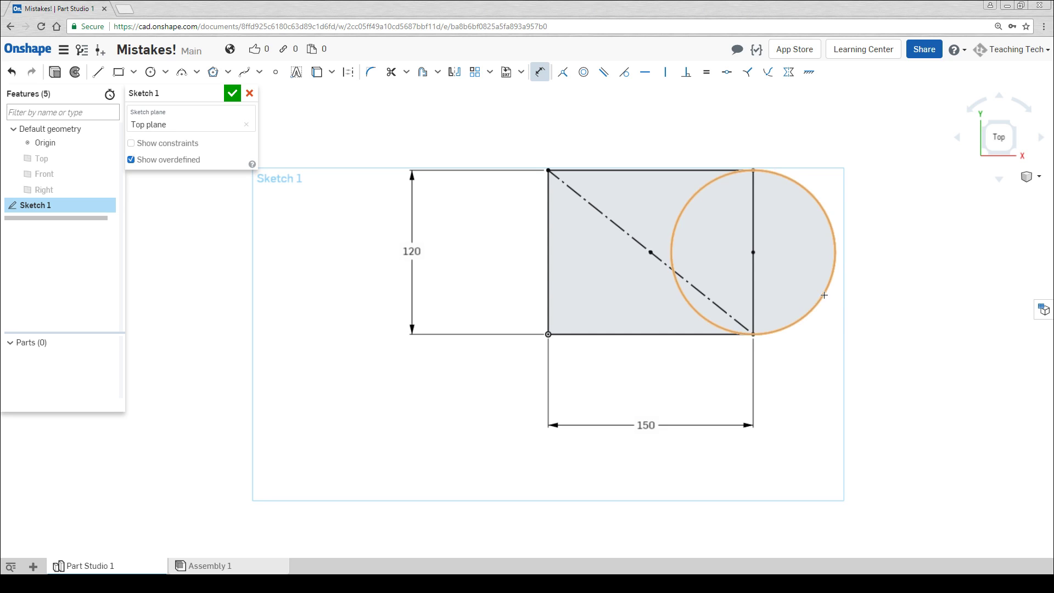
Step: Add a diameter dimension of 120 to the circle, leaving the sketch overdefined
left_click(835, 316)
left_click(910, 375)
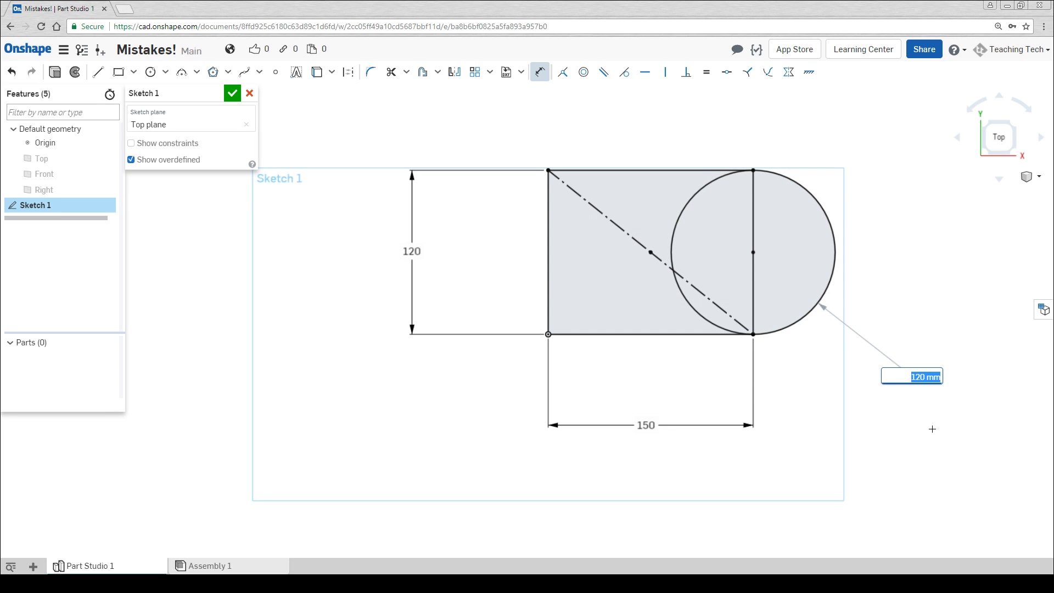
type("120")
key("Return")
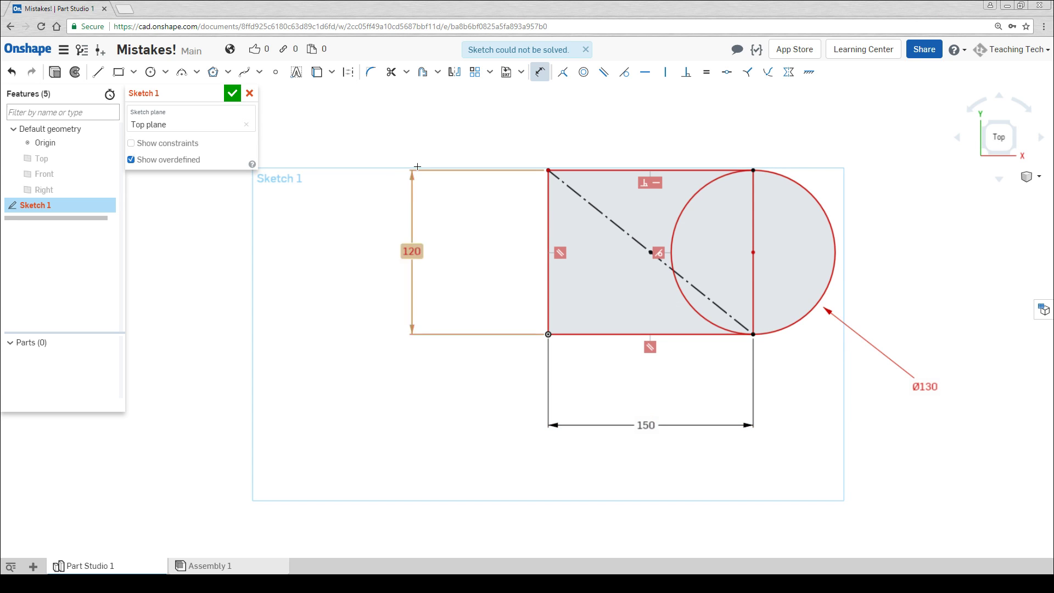
key("Escape")
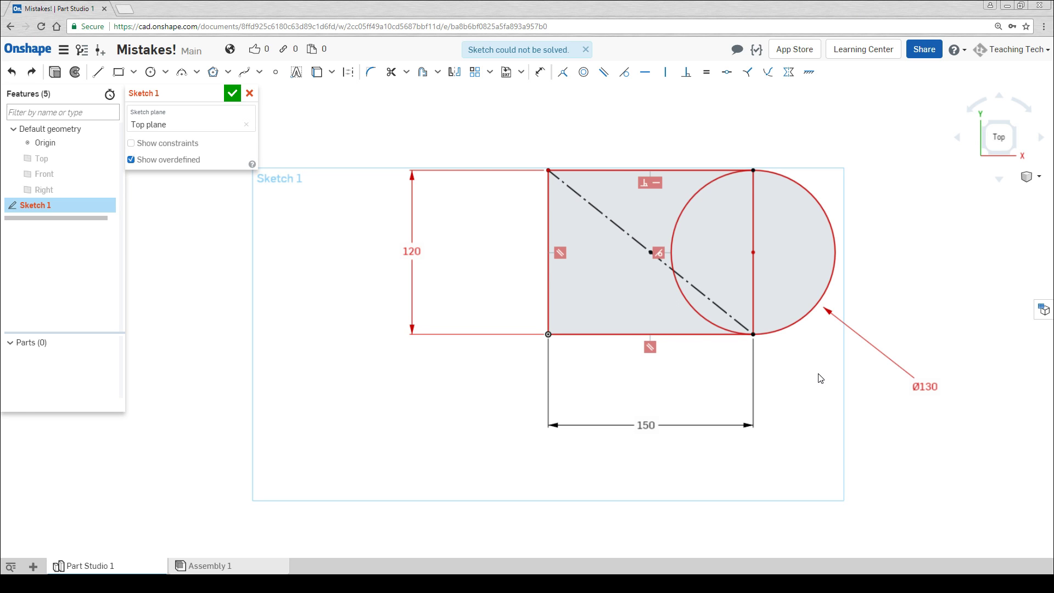
Step: Delete the left-edge parallel, top-right coincident and diagonal perpendicular constraints so Sketch 1 solves
key("f")
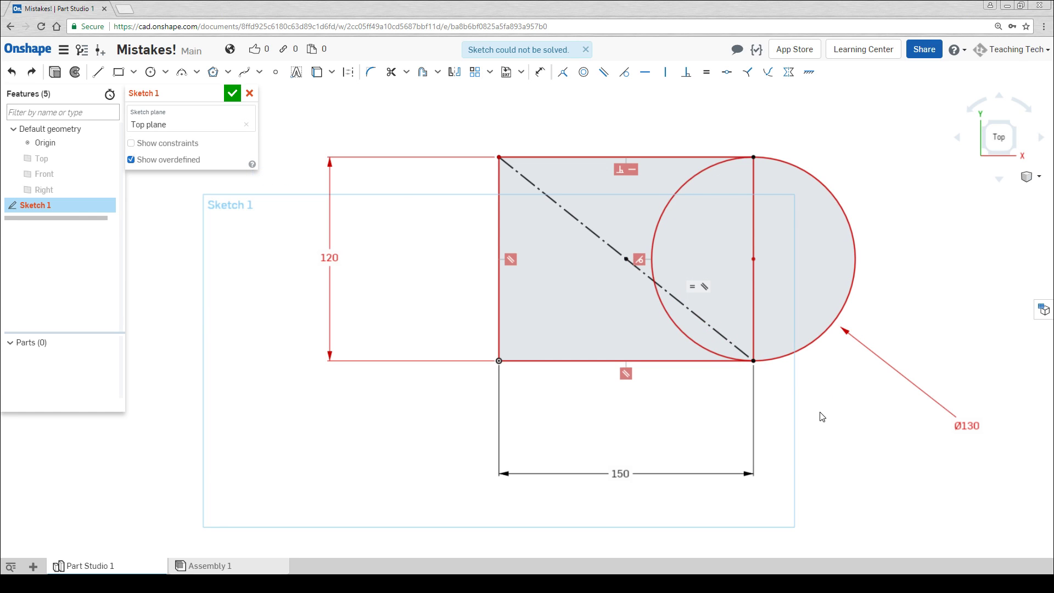
left_click(511, 259)
key("Delete")
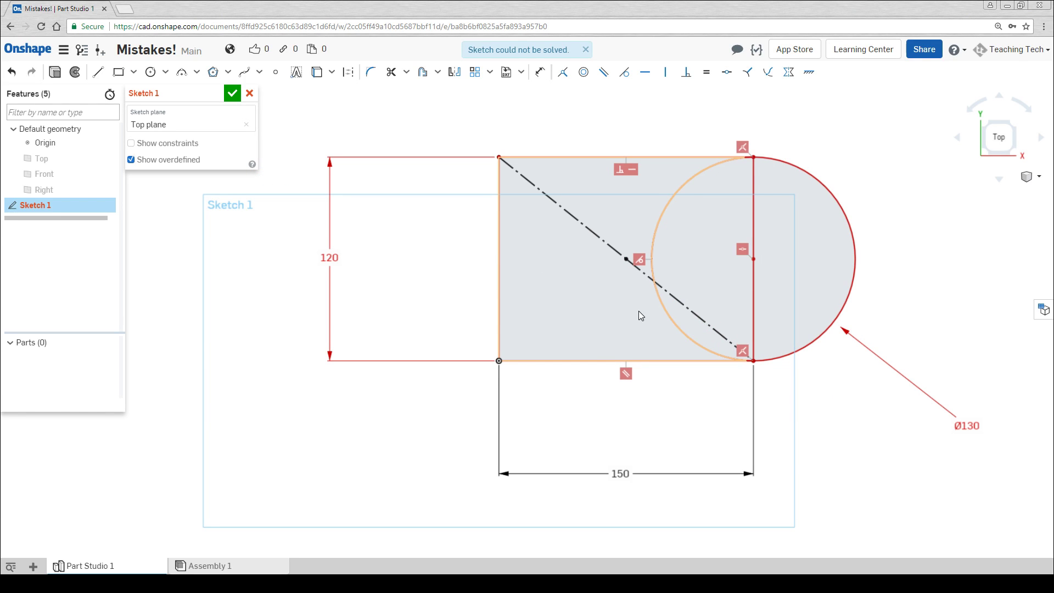
left_click(743, 147)
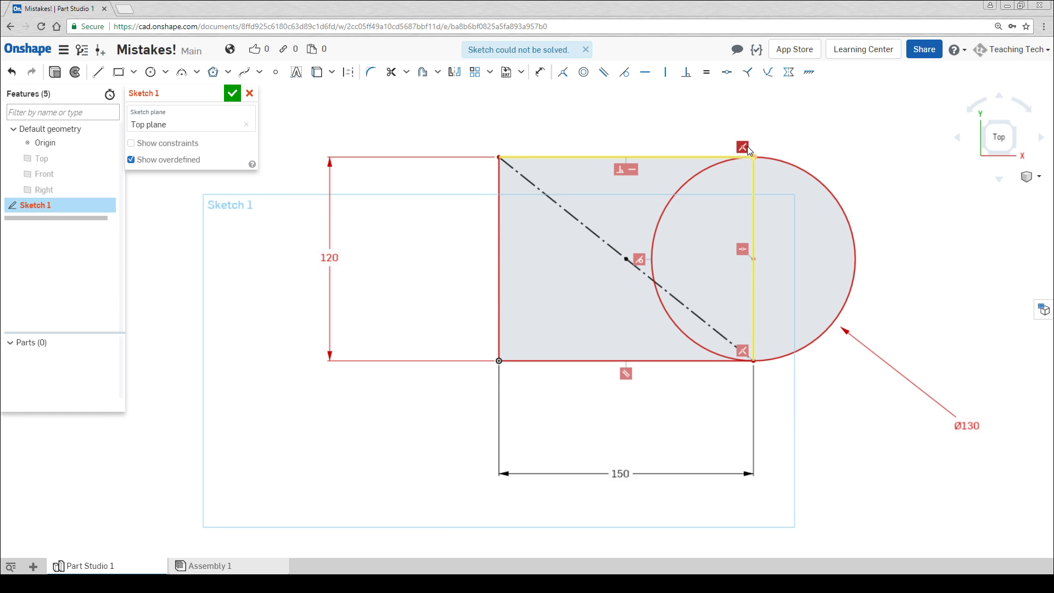
key("Delete")
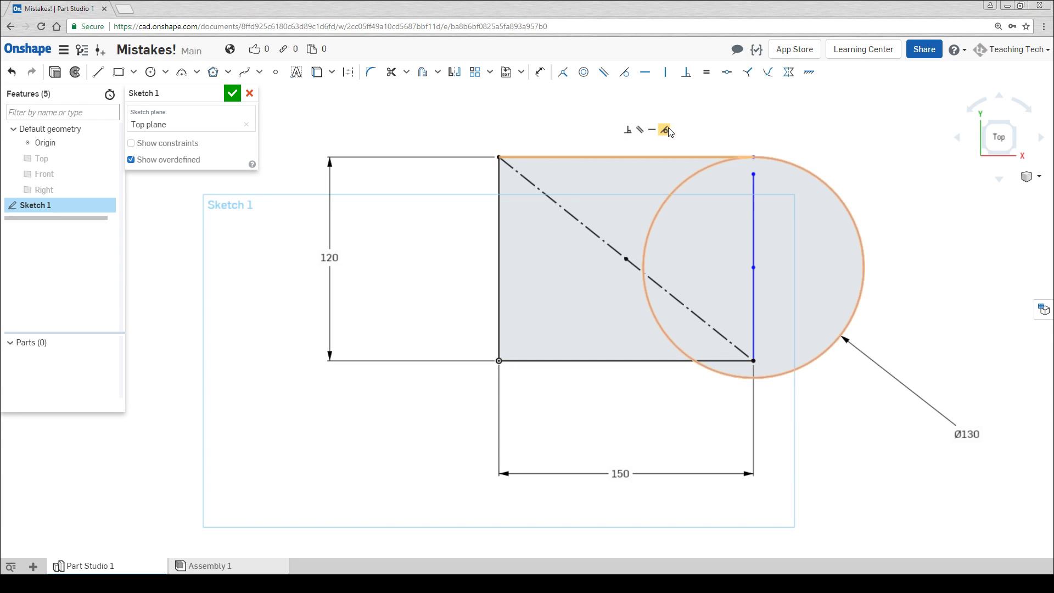
left_click(632, 132)
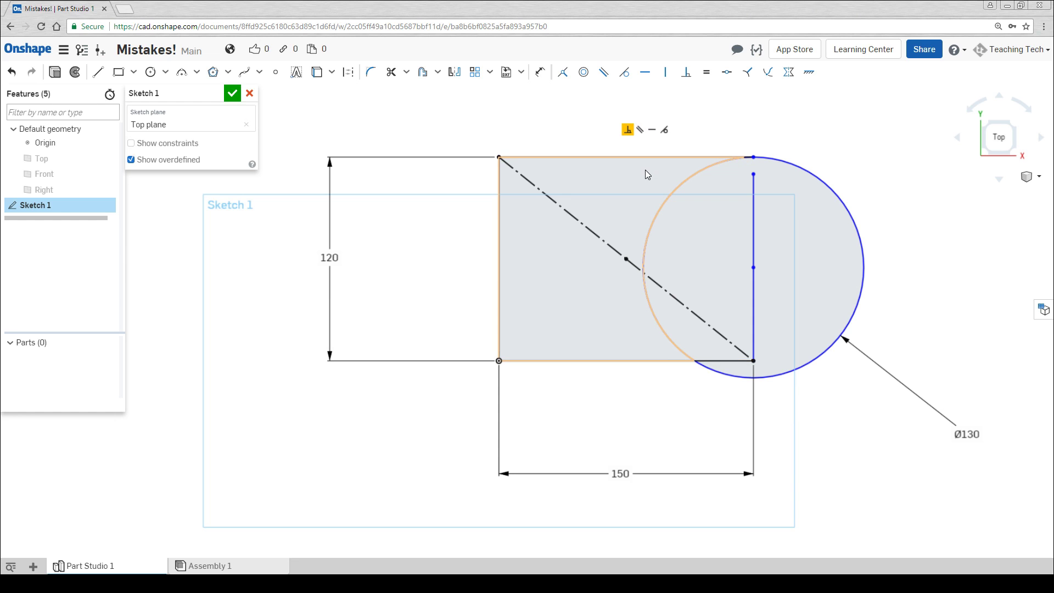
key("Delete")
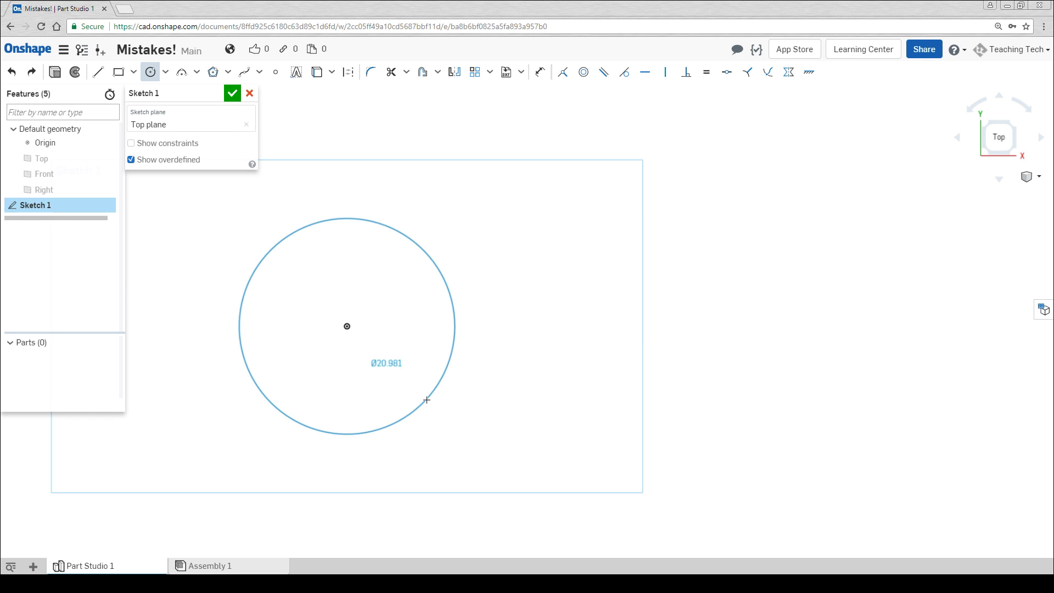
Step: Place the circle and draw a triangle starting and ending at its centre
left_click(426, 400)
key("l")
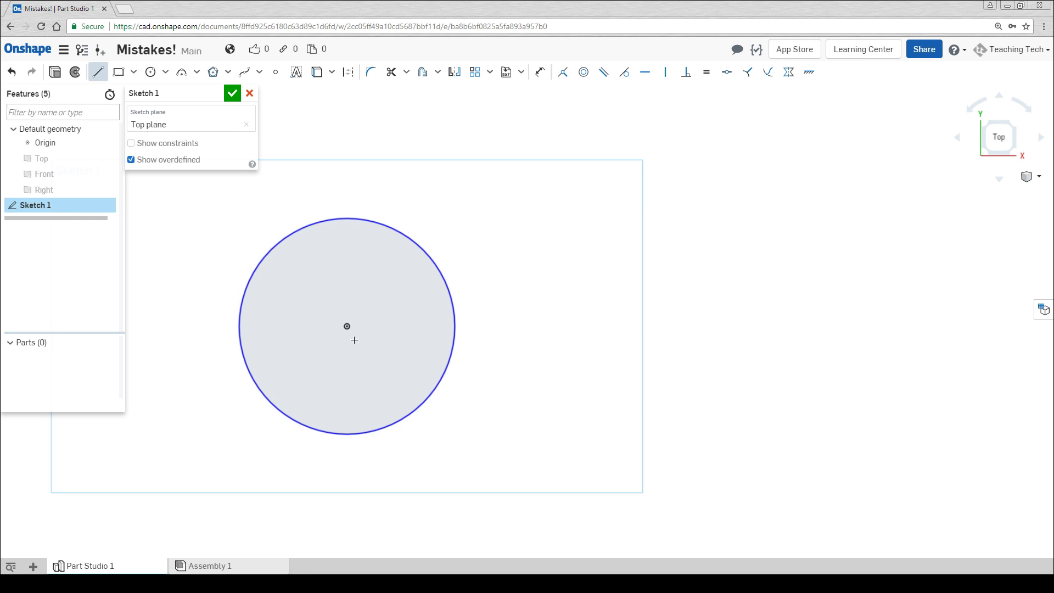
left_click(347, 326)
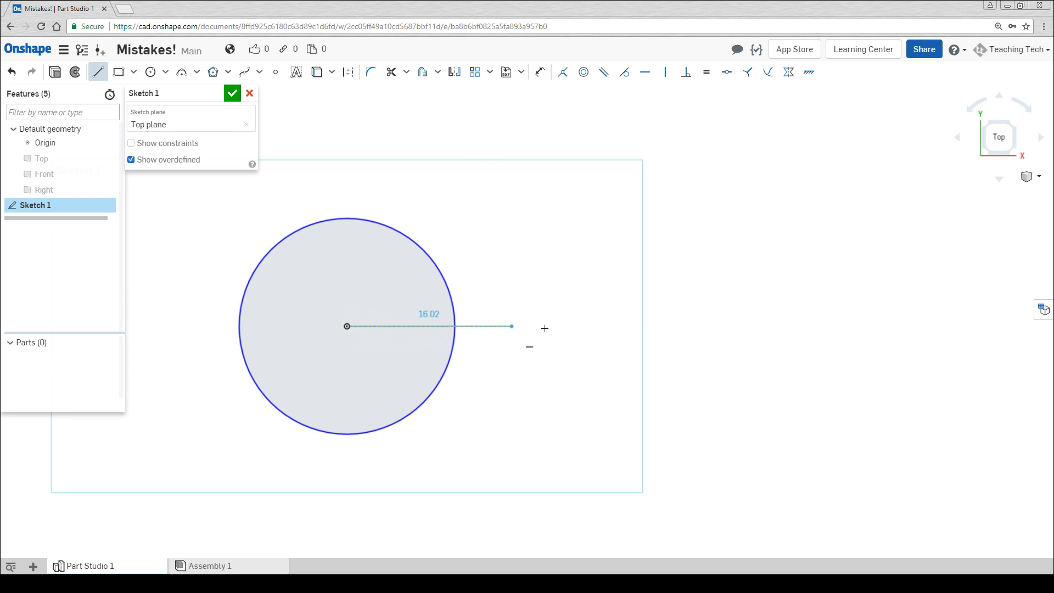
left_click(551, 326)
left_click(513, 147)
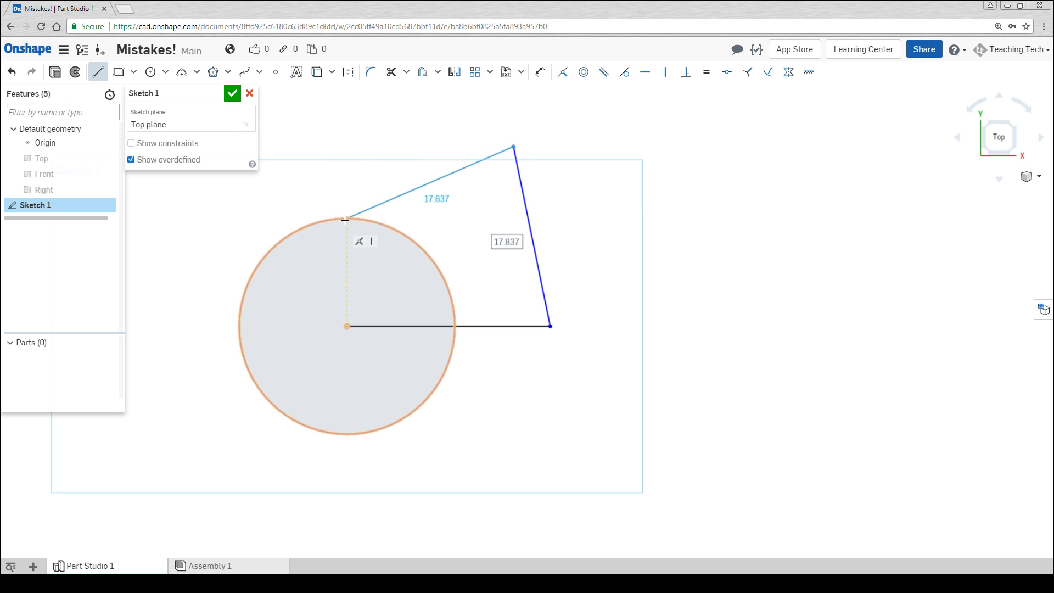
left_click(347, 326)
key("Escape")
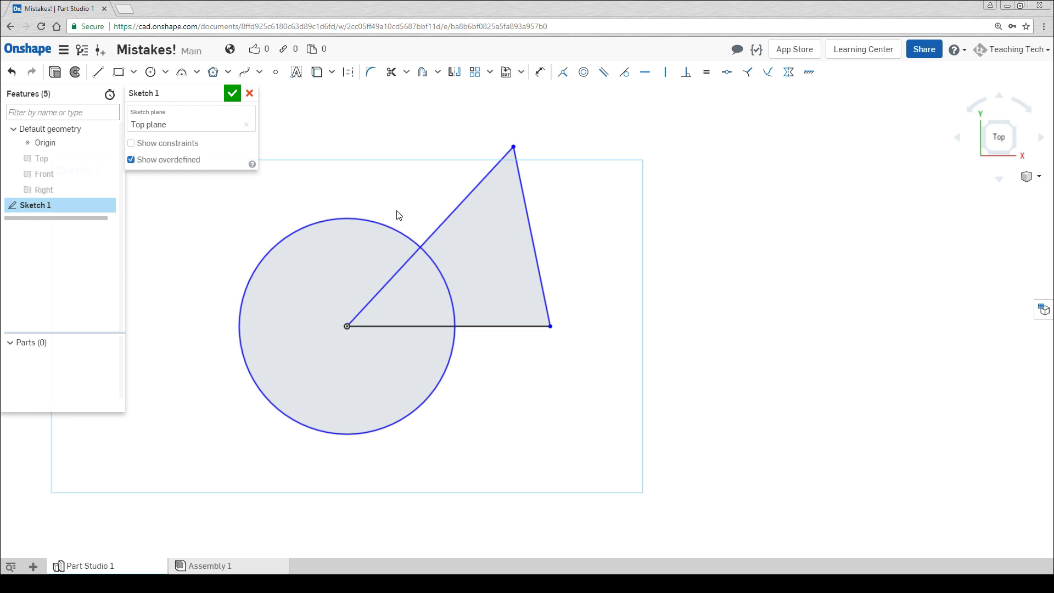
Step: Dimension the circle's diameter to 75
key("q")
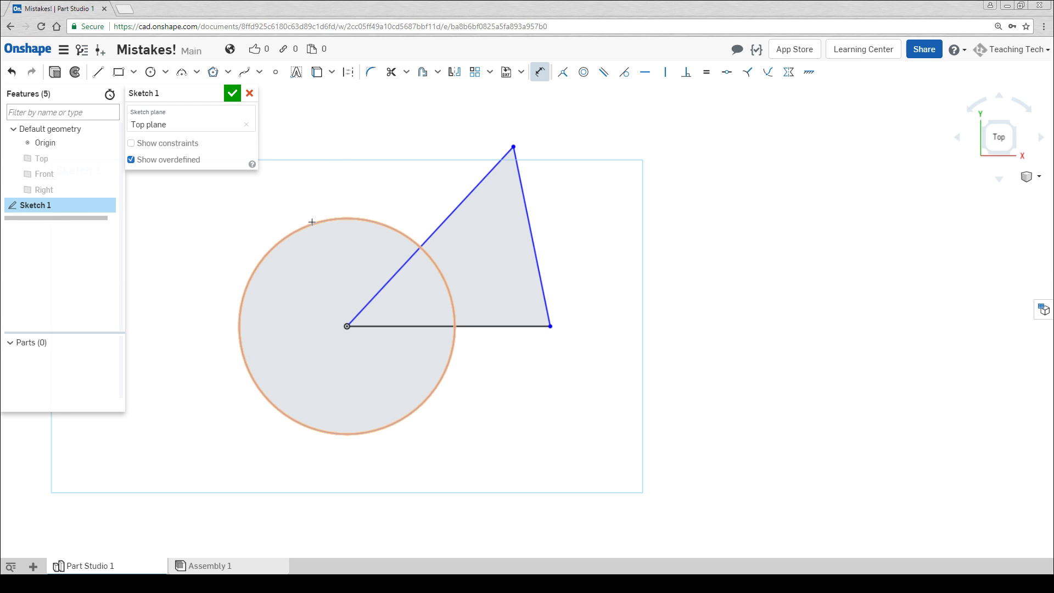
left_click(312, 221)
left_click(326, 143)
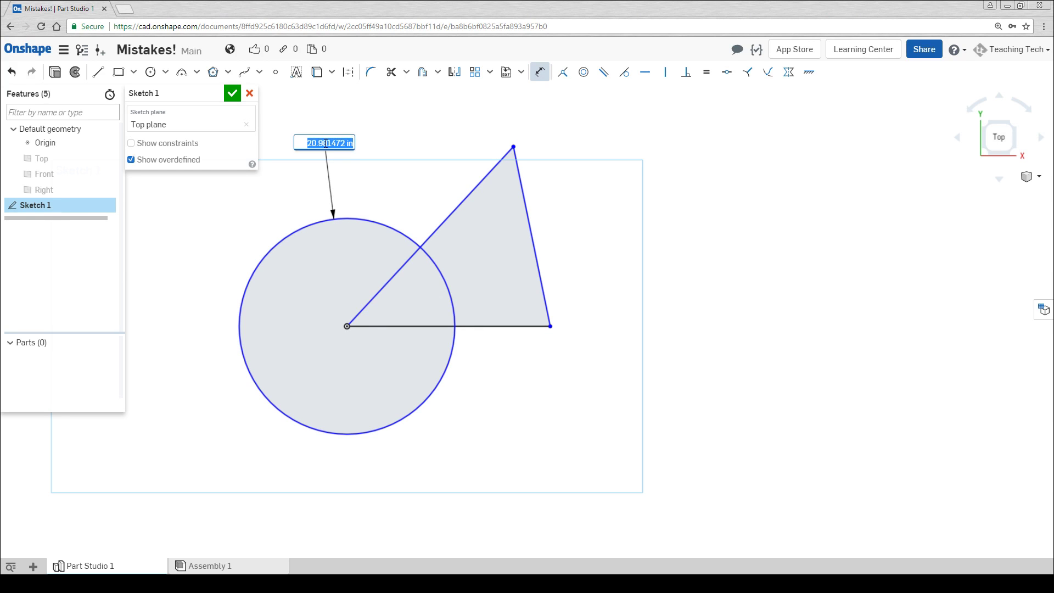
key("BackSpace")
type("75")
key("Return")
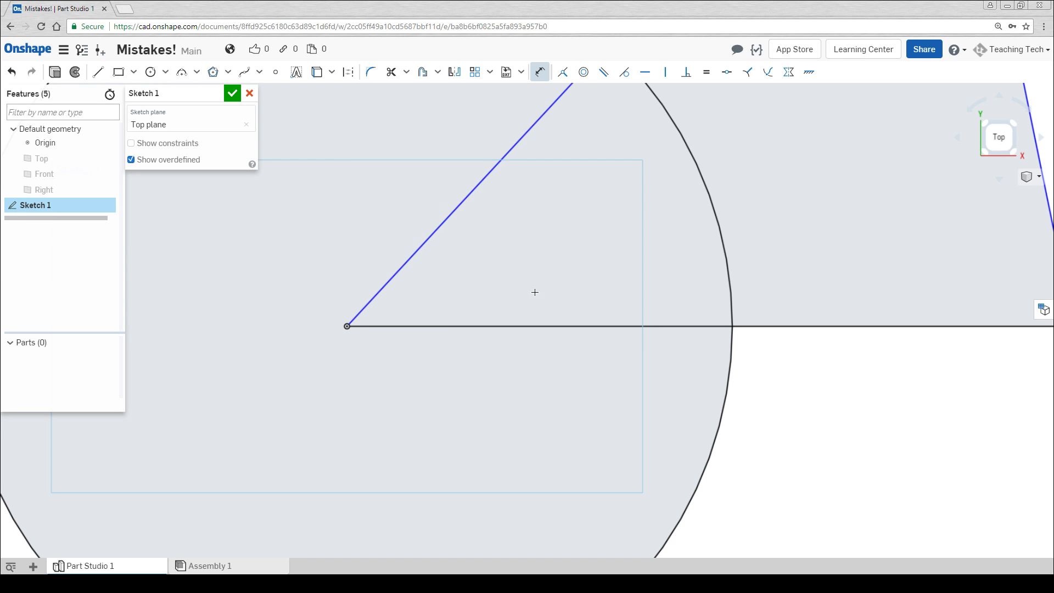
scroll(492, 315, "down", 8)
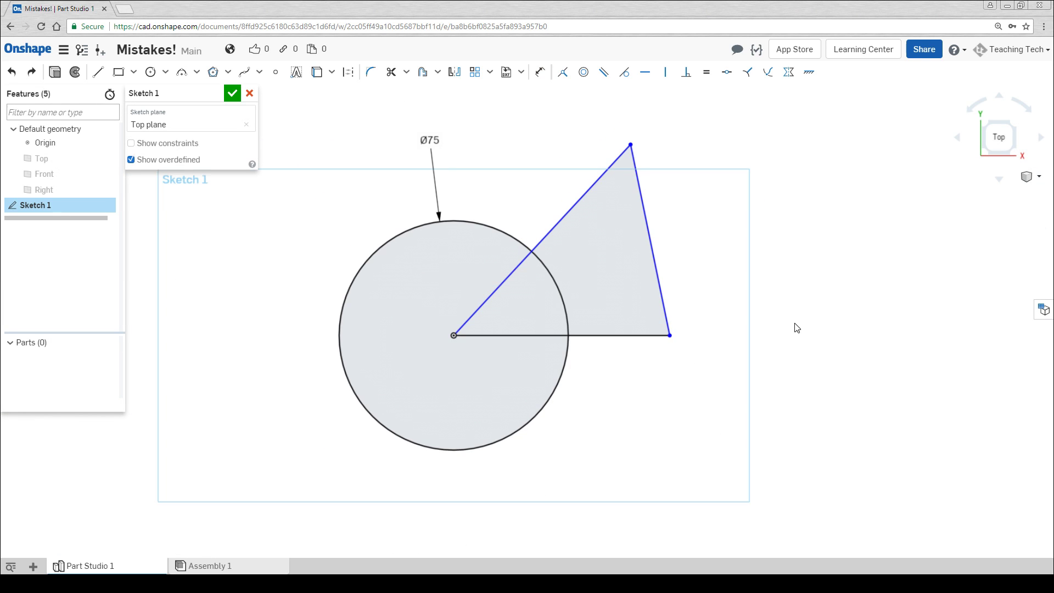
Step: Draw a closed five-sided outline with an inward notch to the right of the triangle
key("l")
left_click(727, 238)
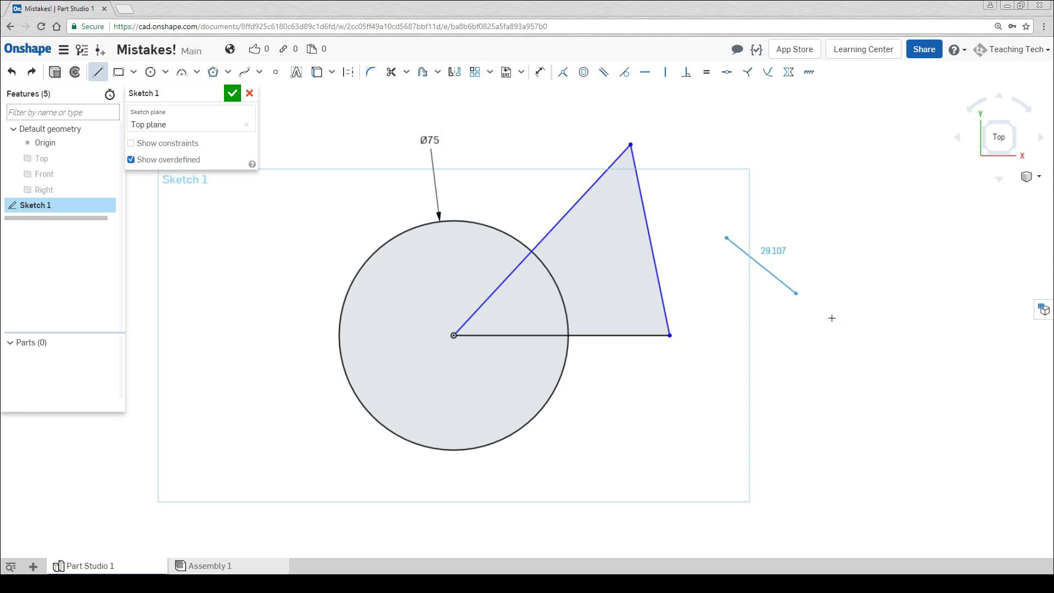
left_click(833, 320)
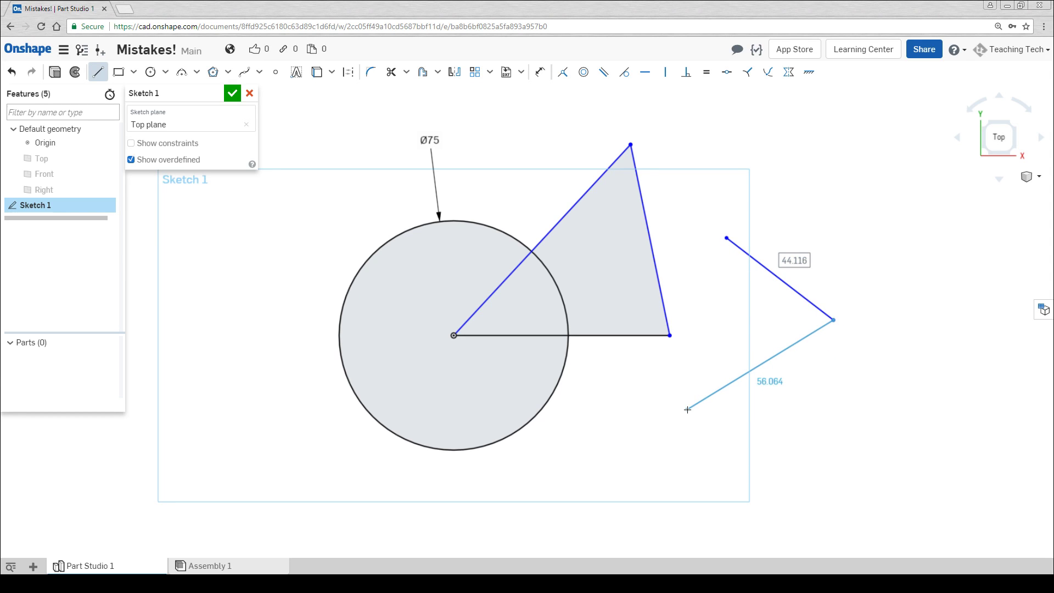
left_click(687, 409)
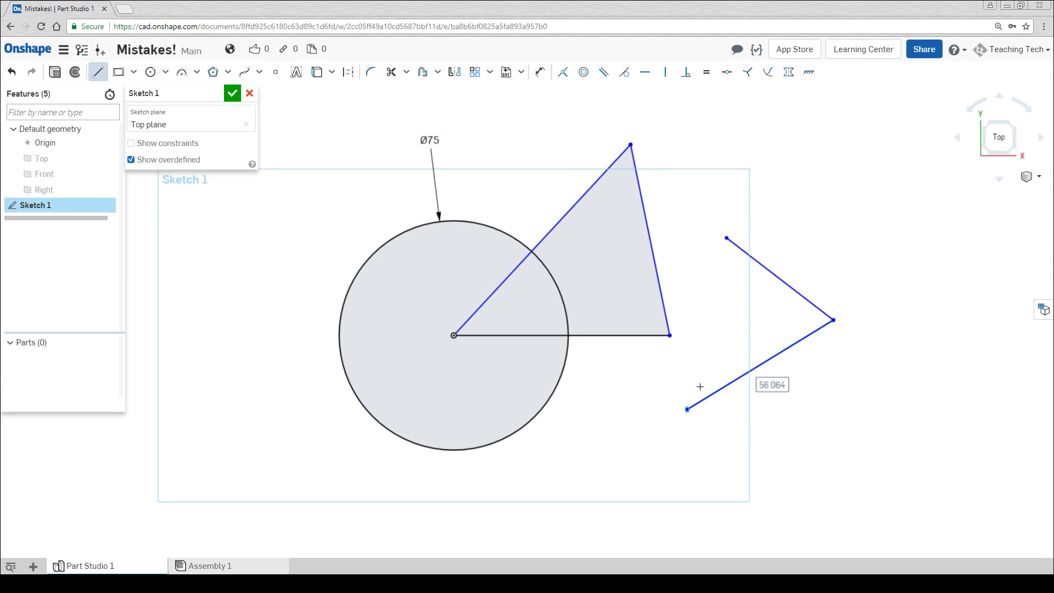
left_click(736, 308)
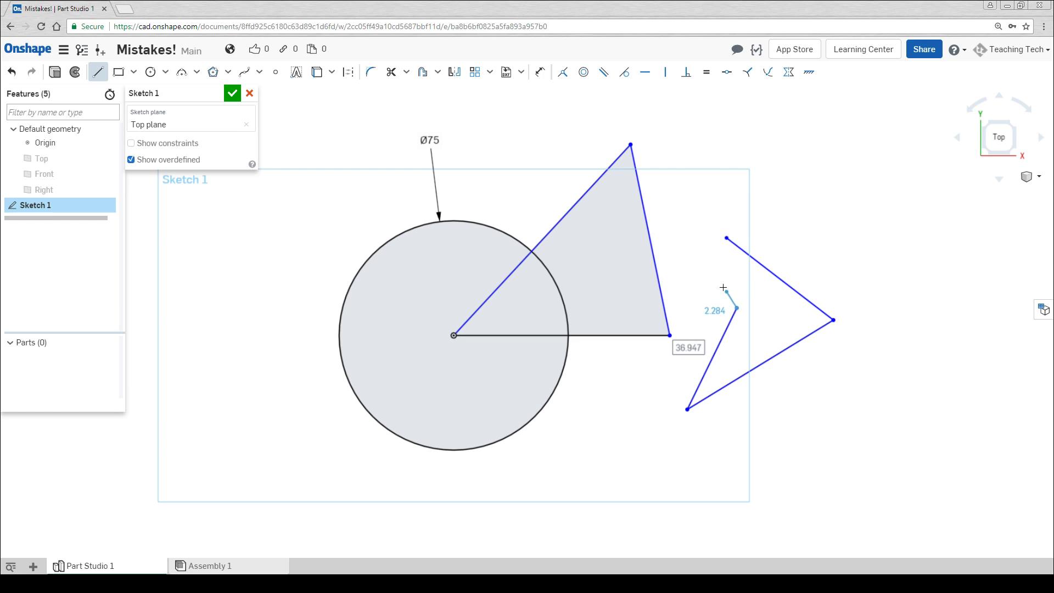
left_click(686, 262)
left_click(726, 238)
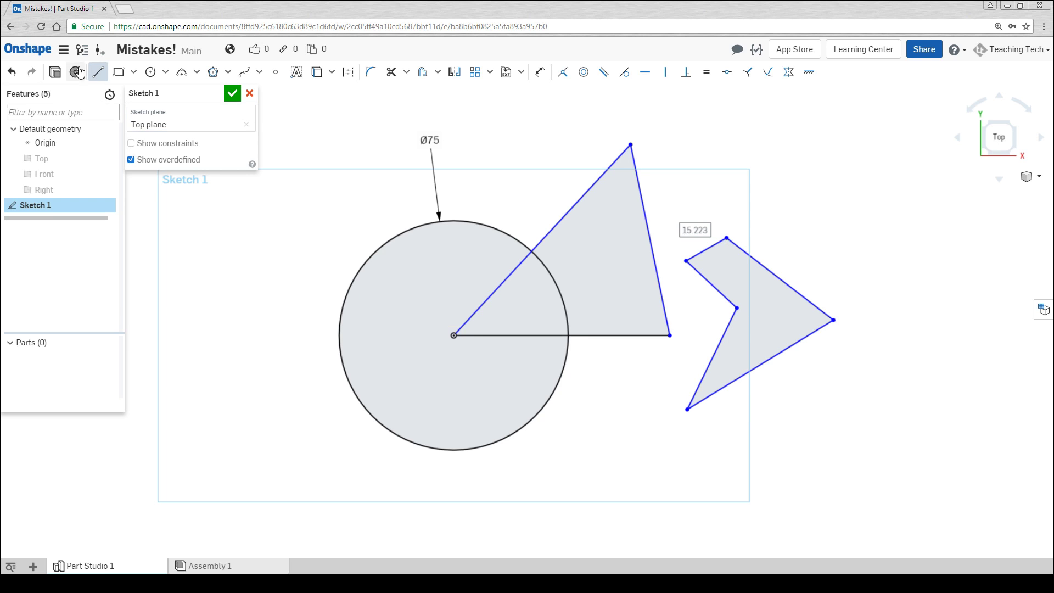
left_click(64, 53)
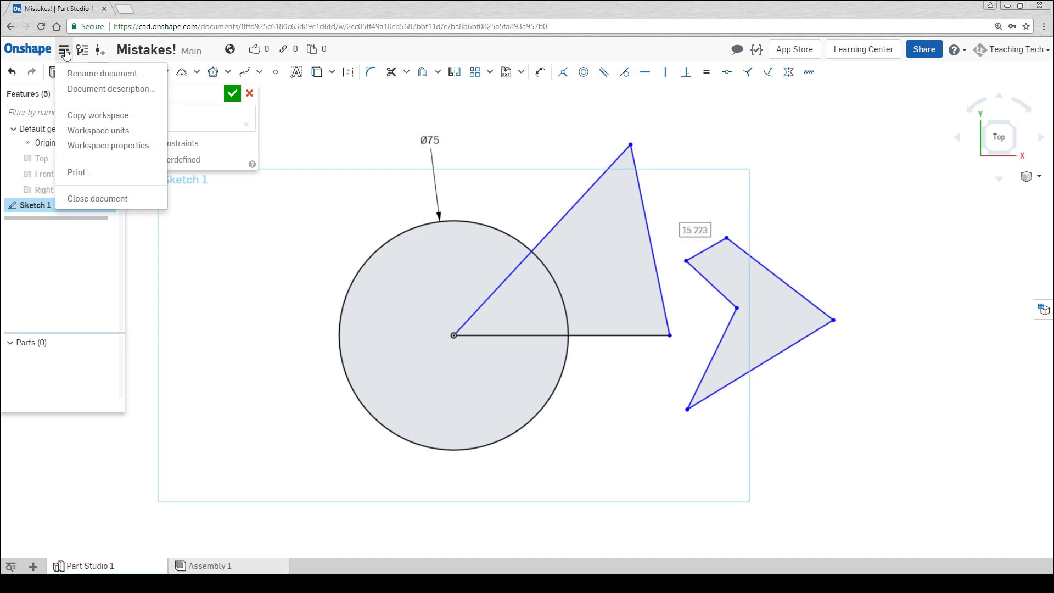
Step: Set the workspace default length unit to Millimeter
left_click(92, 130)
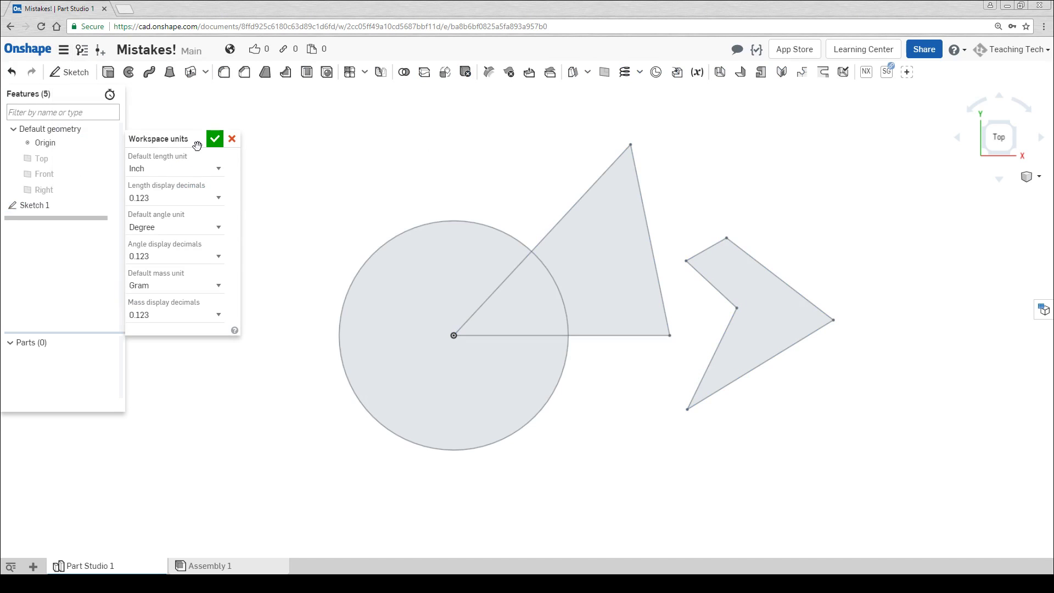
left_click(213, 173)
left_click(170, 231)
left_click(215, 138)
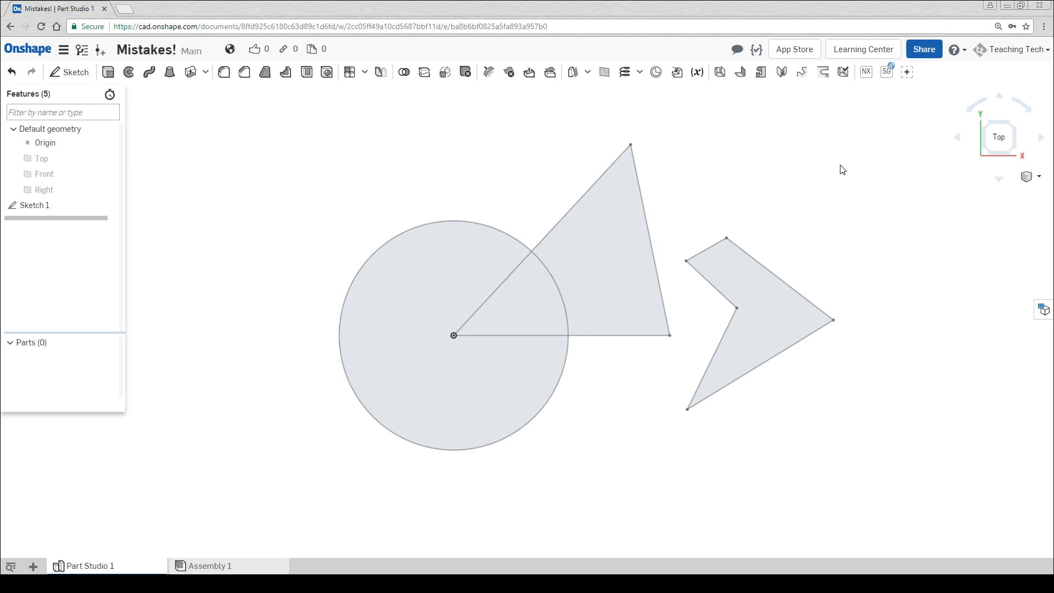
Step: Save Millimeter as the account's default length unit and return to the Mistakes! document
left_click(1041, 56)
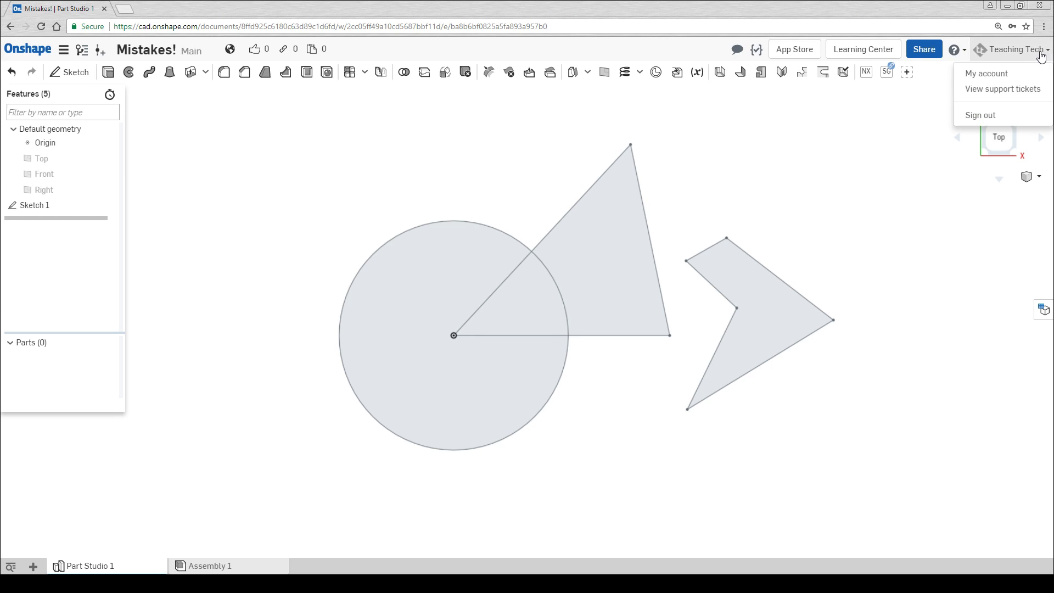
left_click(988, 74)
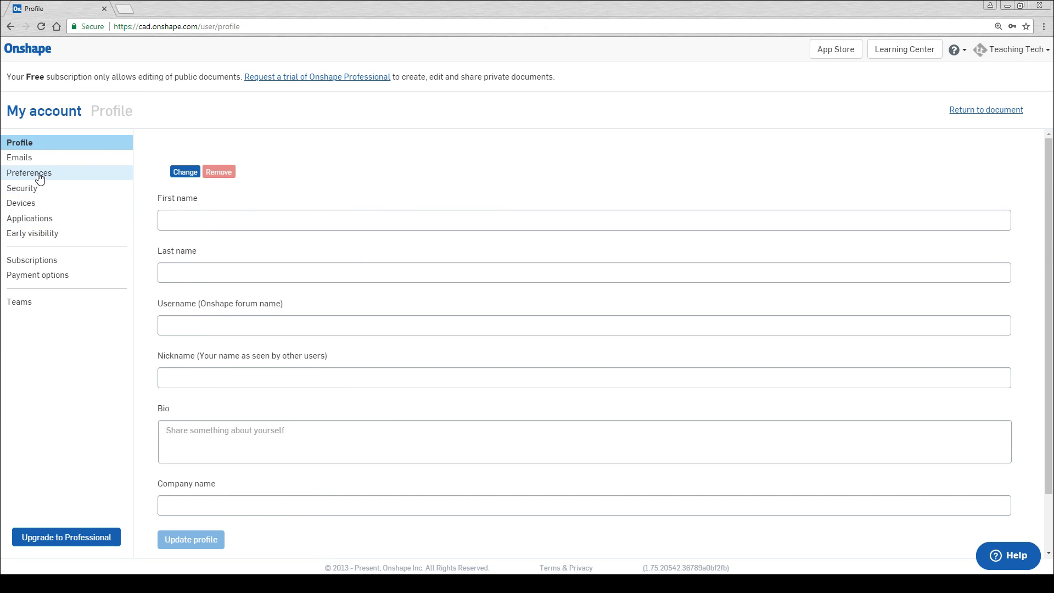
left_click(34, 175)
left_click(237, 332)
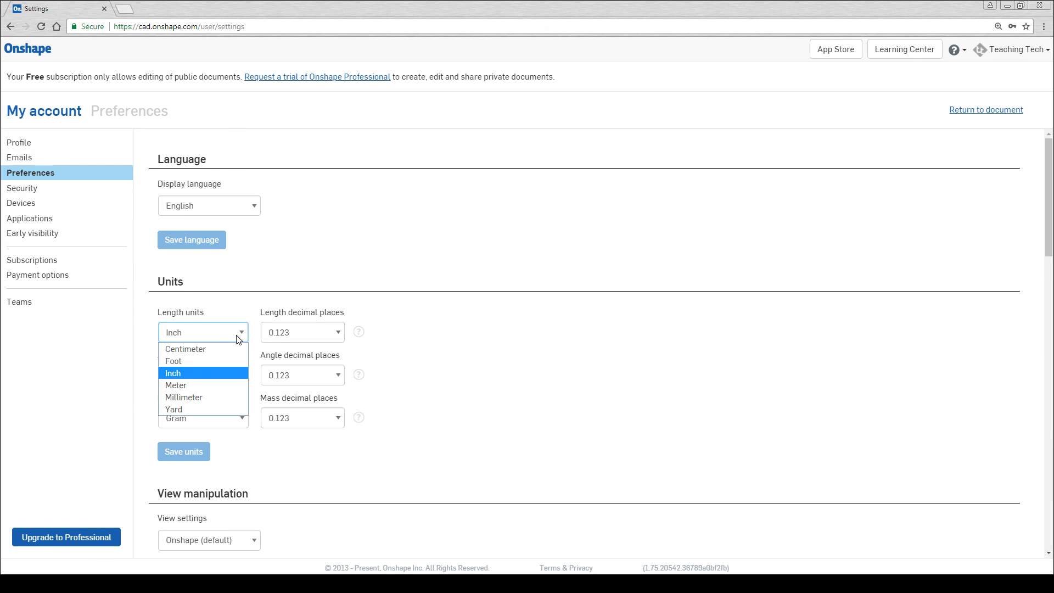
left_click(227, 393)
left_click(181, 451)
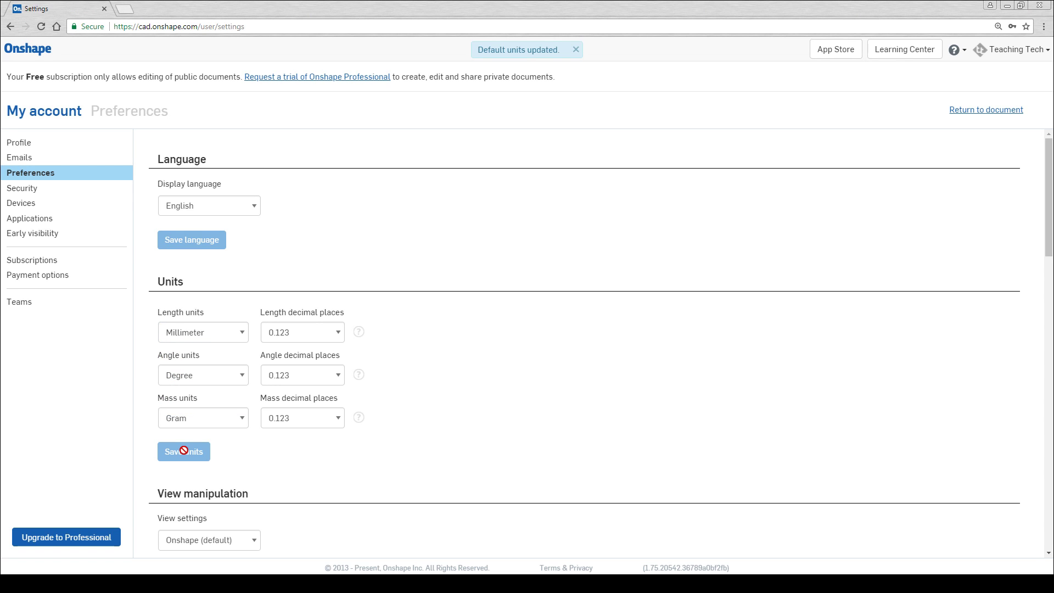
left_click(987, 110)
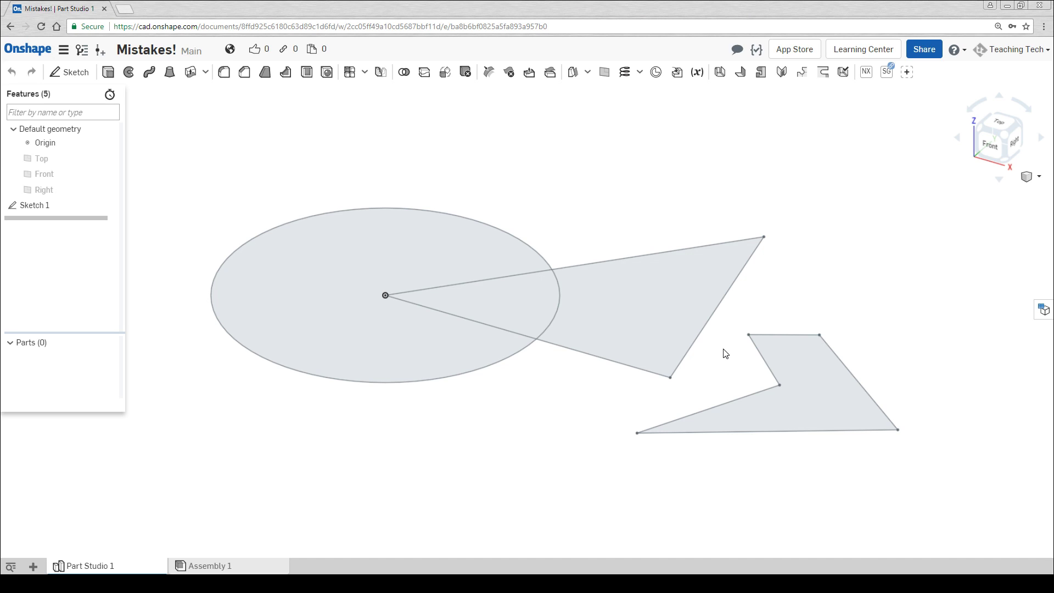
Step: Edit Sketch 1 and draw three connected lines above and right of the existing shapes
double_click(696, 338)
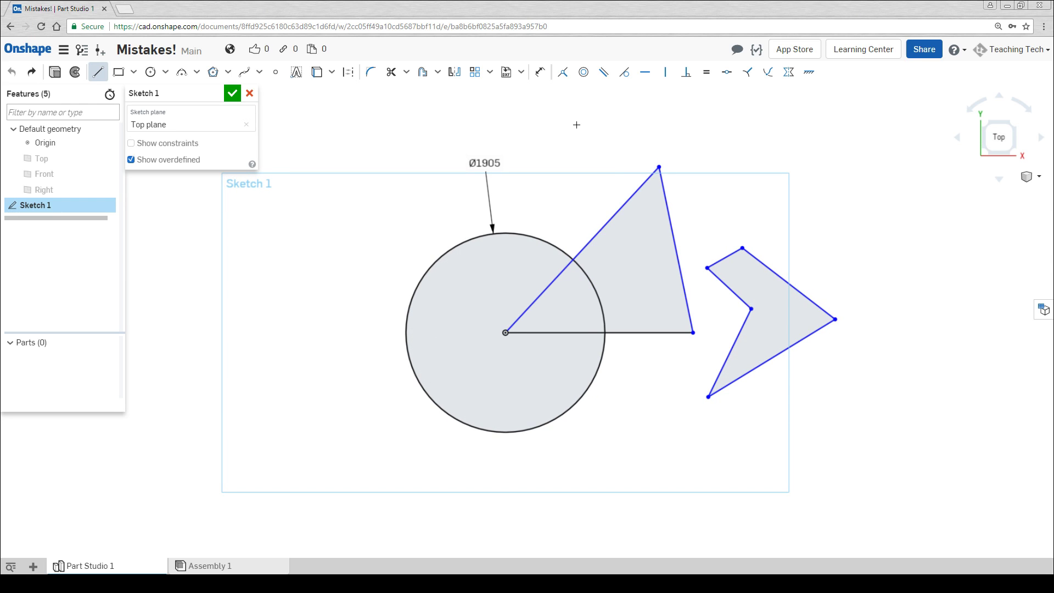
left_click_drag(576, 125, 751, 124)
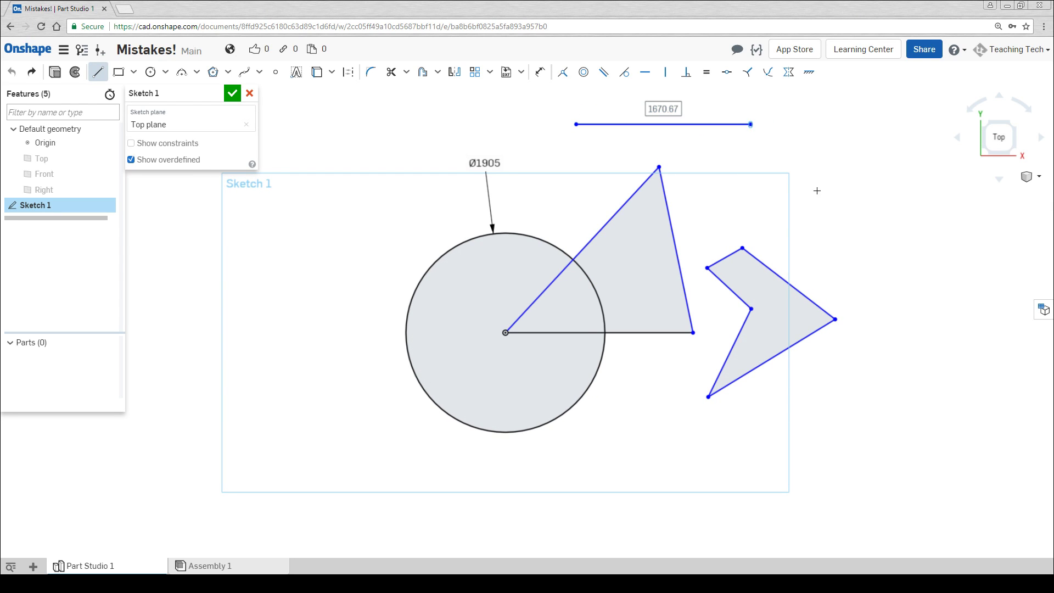
left_click(751, 124)
left_click(898, 251)
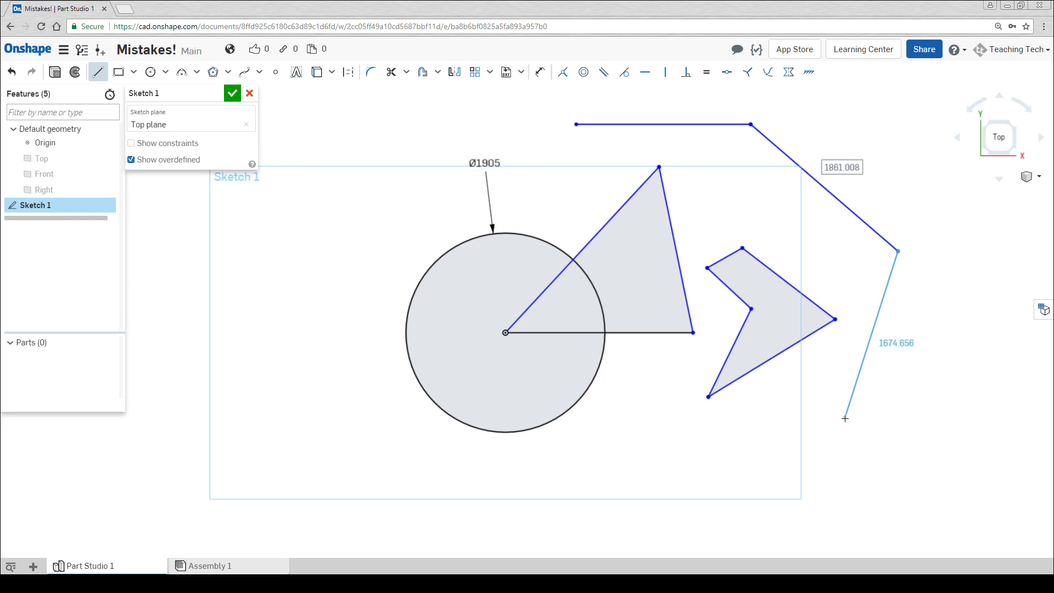
left_click(844, 418)
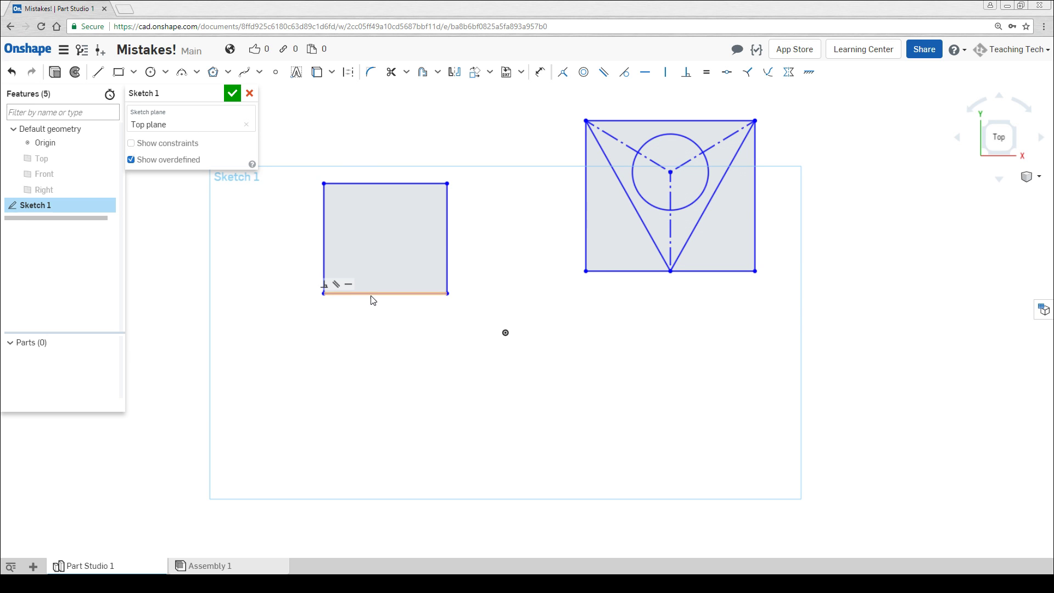
Step: Drag the left square's bottom, right and top edges into a taller, narrower rectangle
mouse_move(374, 306)
left_mouse_down()
mouse_move(372, 376)
mouse_move(376, 285)
left_mouse_up()
mouse_move(450, 229)
left_mouse_down()
mouse_move(479, 228)
mouse_move(426, 226)
left_mouse_up()
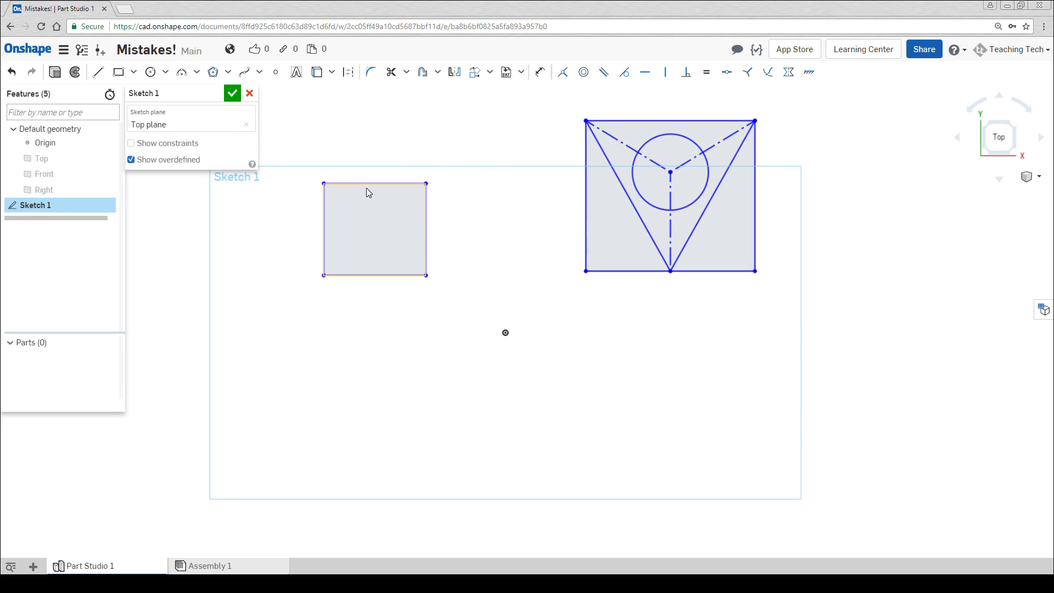
left_click_drag(368, 187, 367, 155)
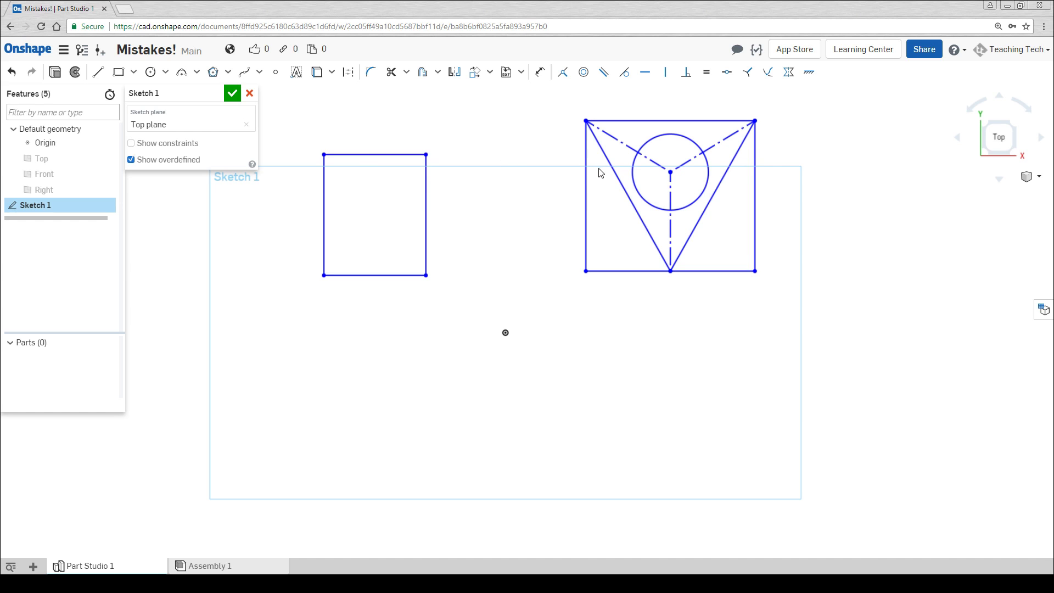
Step: Undo the accidental resizing of the triangle-and-circle sketch, keeping its original size, and zoom out
mouse_move(589, 123)
left_mouse_down()
mouse_move(644, 177)
mouse_move(538, 232)
mouse_move(536, 84)
left_mouse_up()
key("ctrl+z")
mouse_move(599, 276)
left_mouse_down()
mouse_move(576, 326)
mouse_move(550, 341)
mouse_move(505, 340)
left_mouse_up()
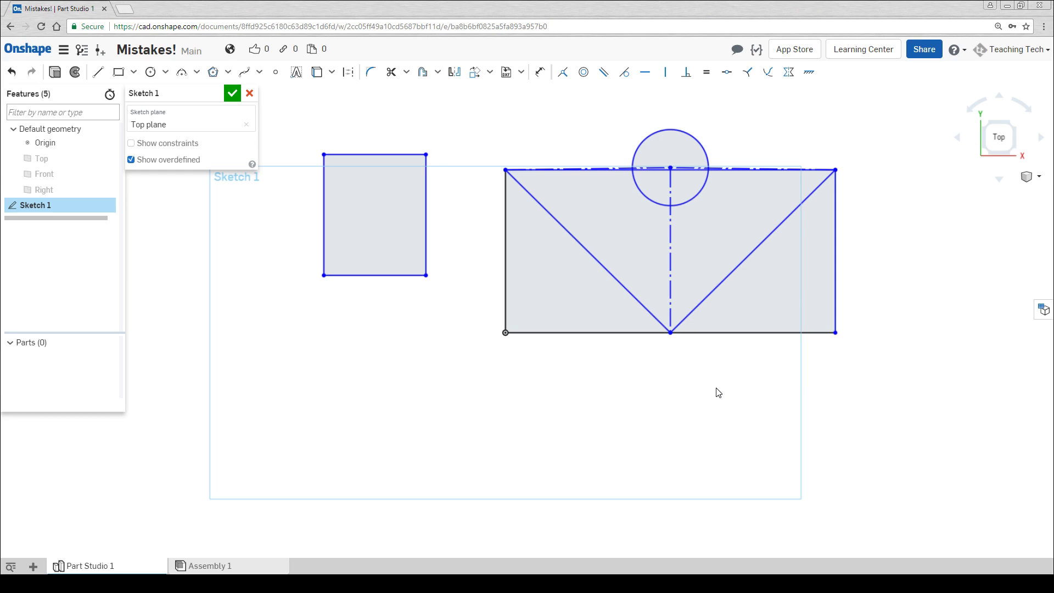
key("ctrl+z")
scroll(723, 375, "down", 1)
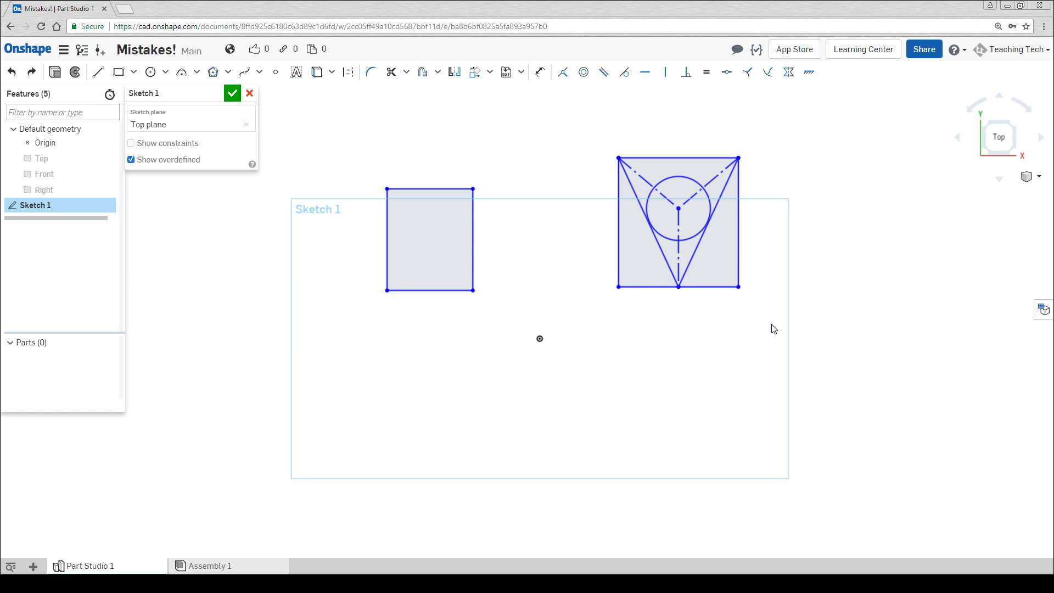
Step: Window-select every entity of the right-hand triangle-and-circle sketch
left_click_drag(773, 329, 727, 183)
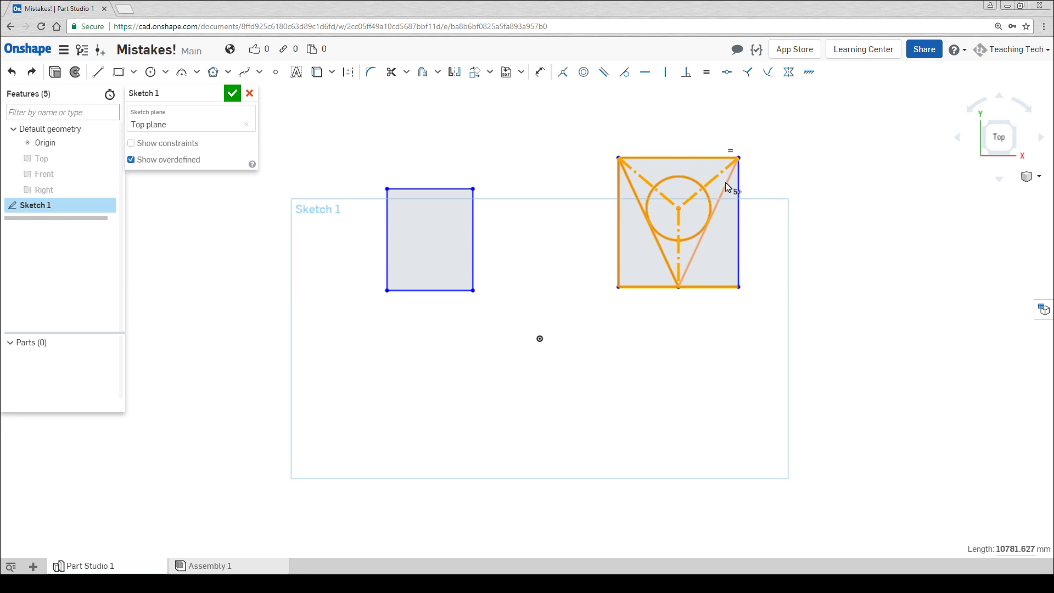
left_click(726, 183)
left_click(739, 183)
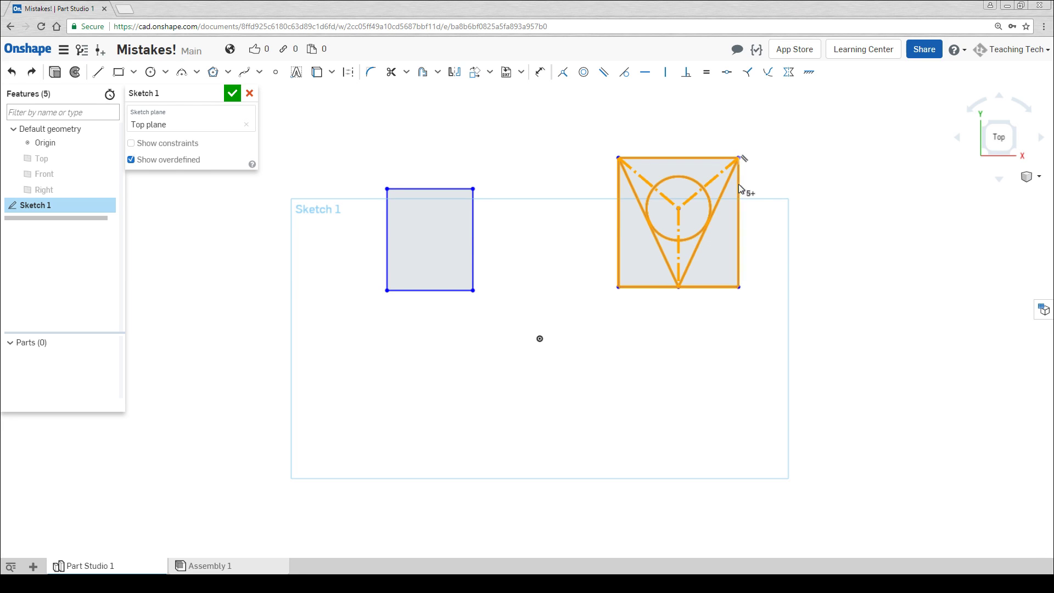
left_click(831, 292)
mouse_move(770, 317)
left_mouse_down()
mouse_move(665, 176)
mouse_move(597, 133)
left_mouse_up()
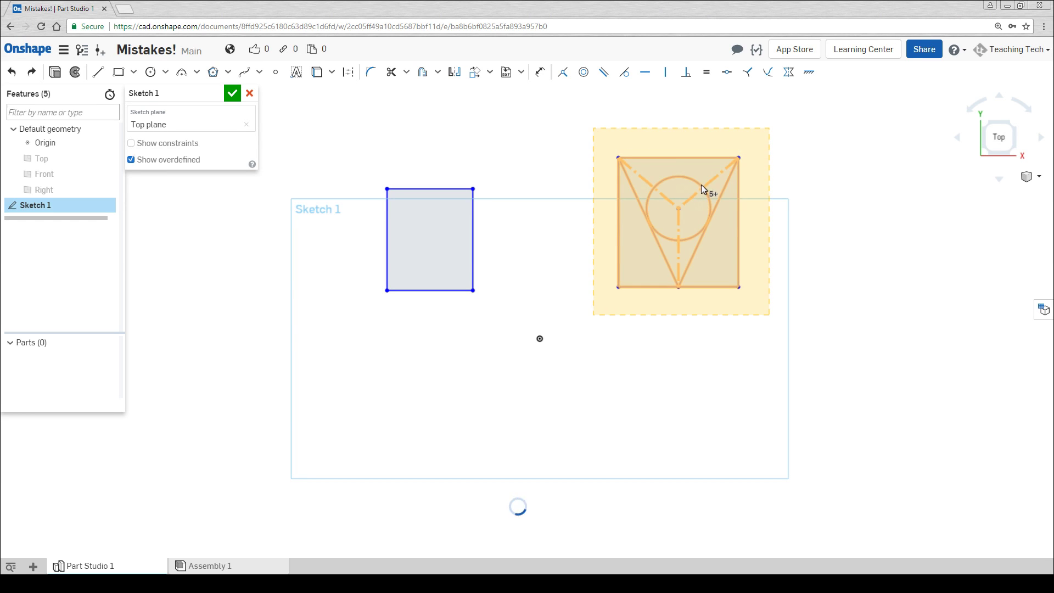
Step: Use Transform sketch entities to move the triangle-and-circle sketch left of the rectangle
right_click(698, 160)
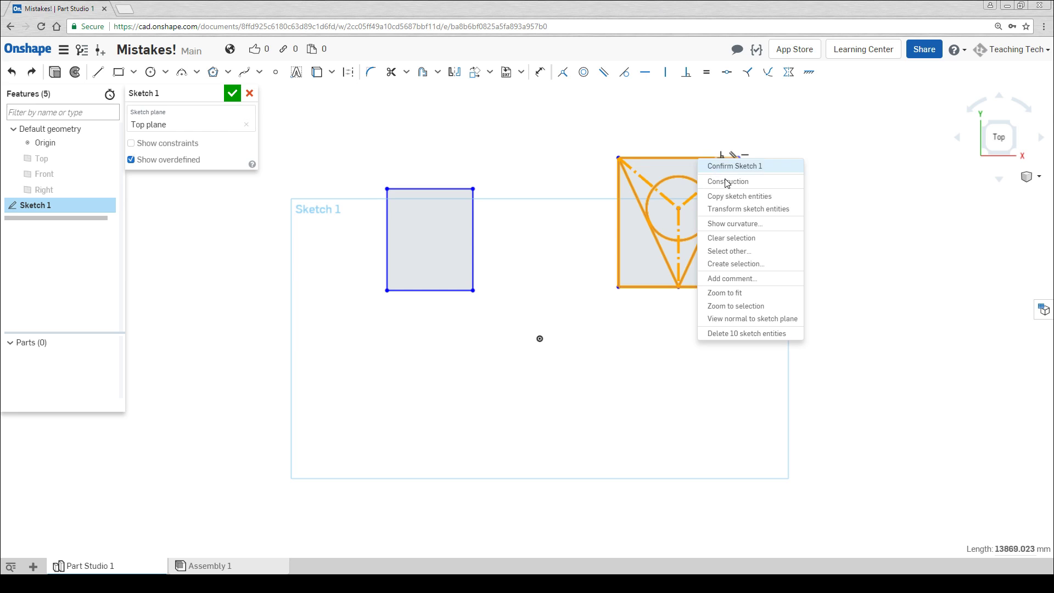
left_click(737, 209)
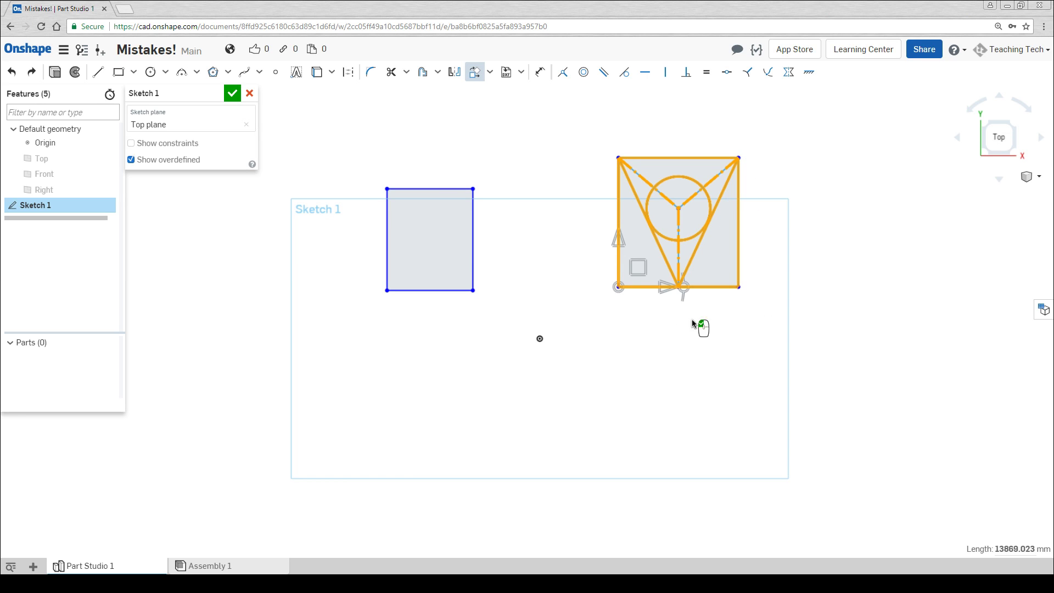
mouse_move(621, 241)
left_mouse_down()
mouse_move(615, 165)
mouse_move(617, 297)
mouse_move(649, 346)
mouse_move(701, 355)
mouse_move(688, 305)
mouse_move(581, 275)
mouse_move(537, 300)
mouse_move(541, 341)
left_mouse_up()
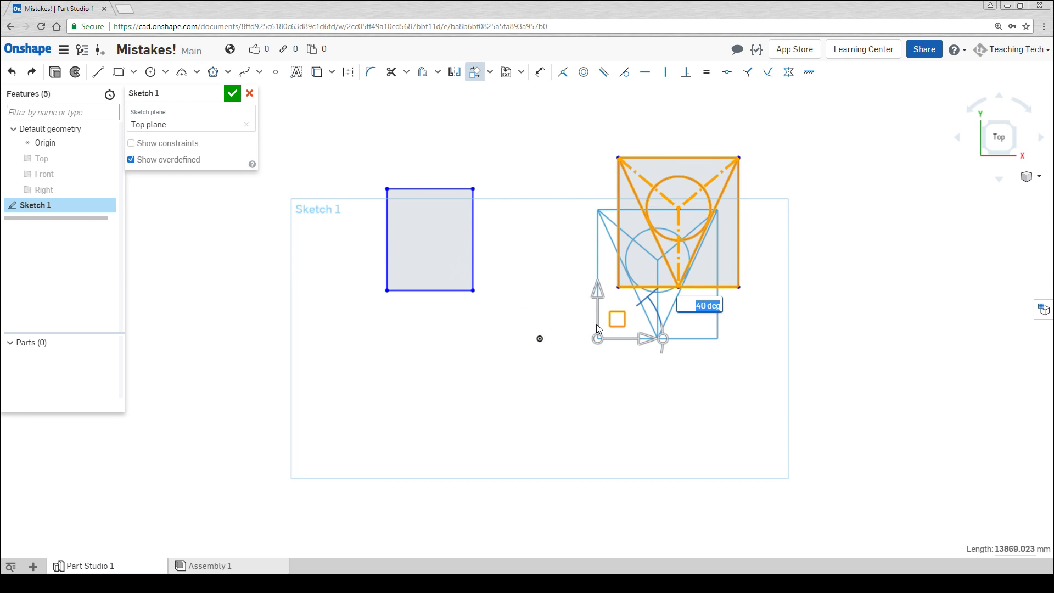
mouse_move(617, 318)
left_mouse_down()
mouse_move(489, 404)
mouse_move(394, 441)
mouse_move(338, 432)
mouse_move(269, 344)
left_mouse_up()
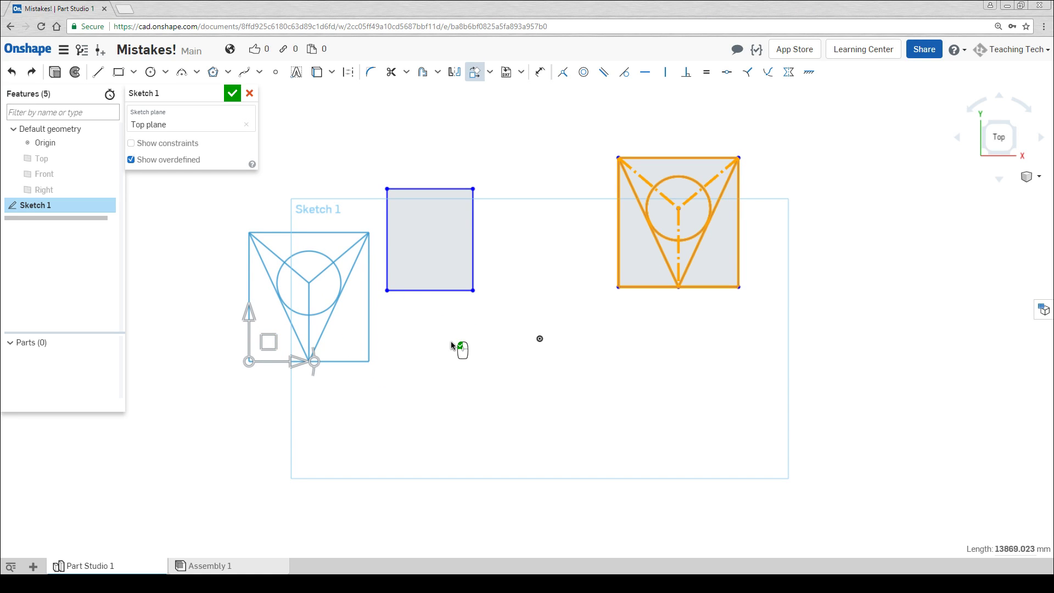
left_click(451, 345)
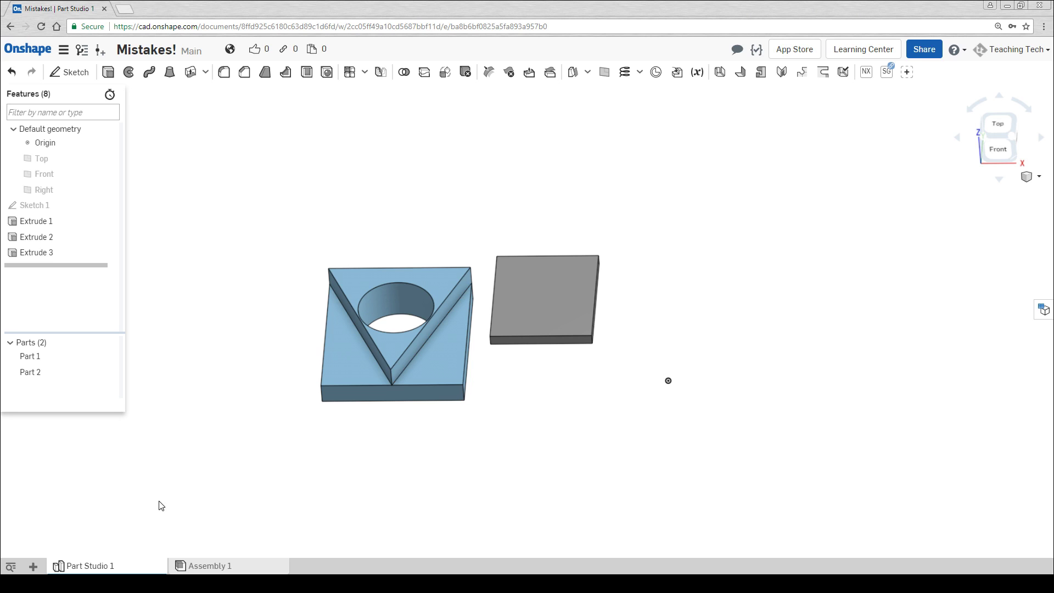
Step: Inspect the part's triangular top face, then open Assembly 1 with instances of Part 1 and Part 2
left_click(447, 367)
left_click(283, 356)
double_click(43, 205)
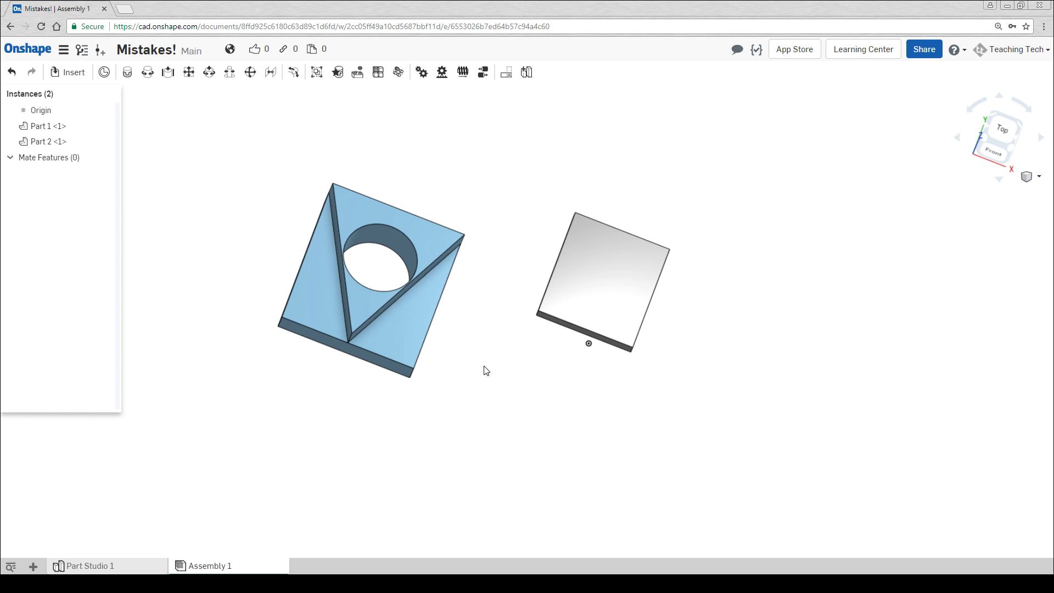
Step: Shift Part 1 down, then move Part 2 270 mm and rotate it 45 degrees
left_click_drag(370, 322, 371, 390)
left_click(606, 259)
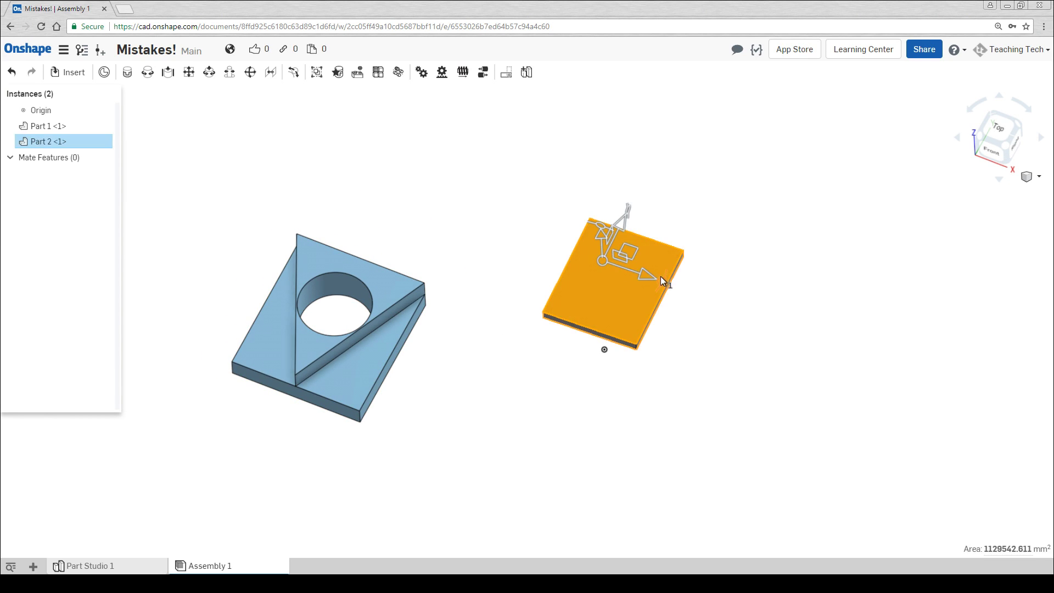
left_click_drag(656, 280, 692, 295)
left_click_drag(694, 248, 789, 279)
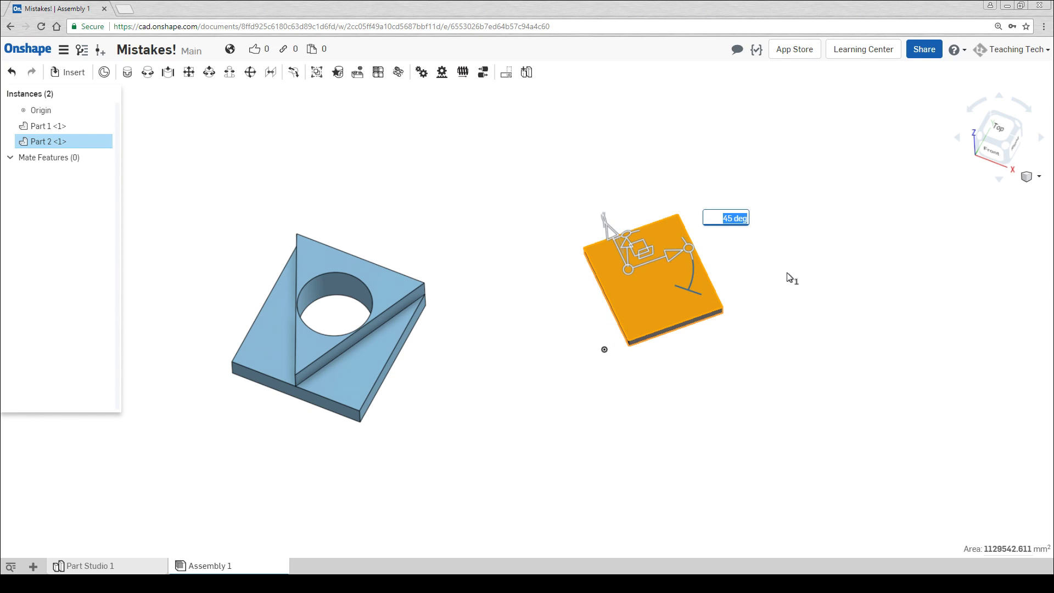